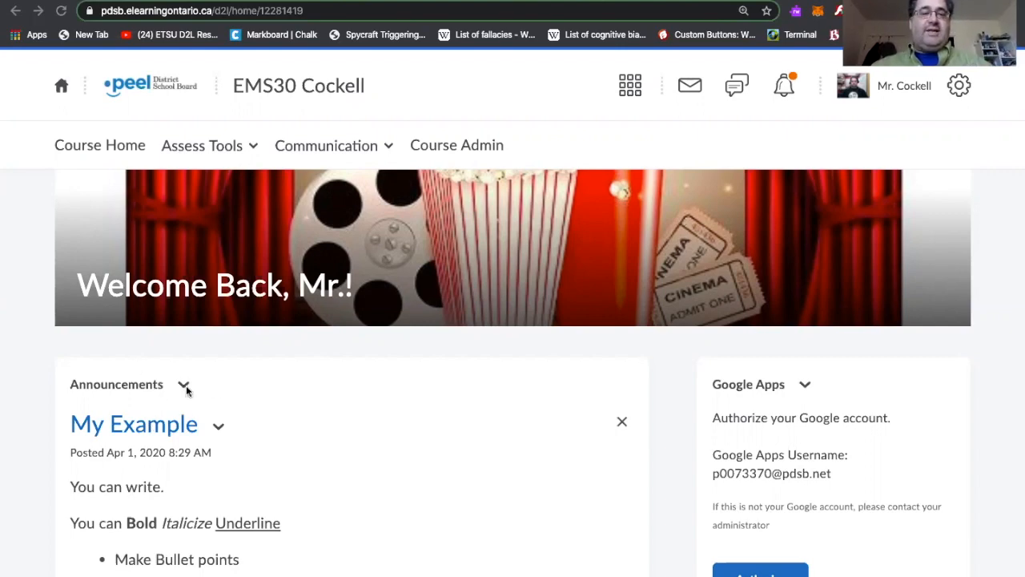
Open the My Example announcement on the course home page for editing
{"action": "scroll", "coordinate": [237, 390], "scroll_direction": "down", "scroll_amount": 1}
{"action": "scroll", "coordinate": [236, 390], "scroll_direction": "down", "scroll_amount": 2}
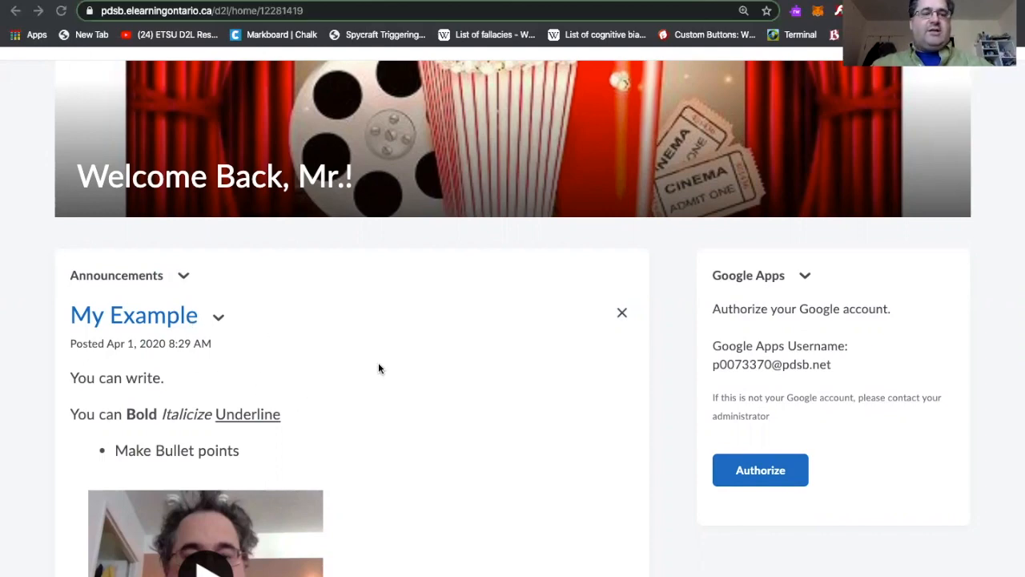
{"action": "scroll", "coordinate": [379, 367], "scroll_direction": "down", "scroll_amount": 1}
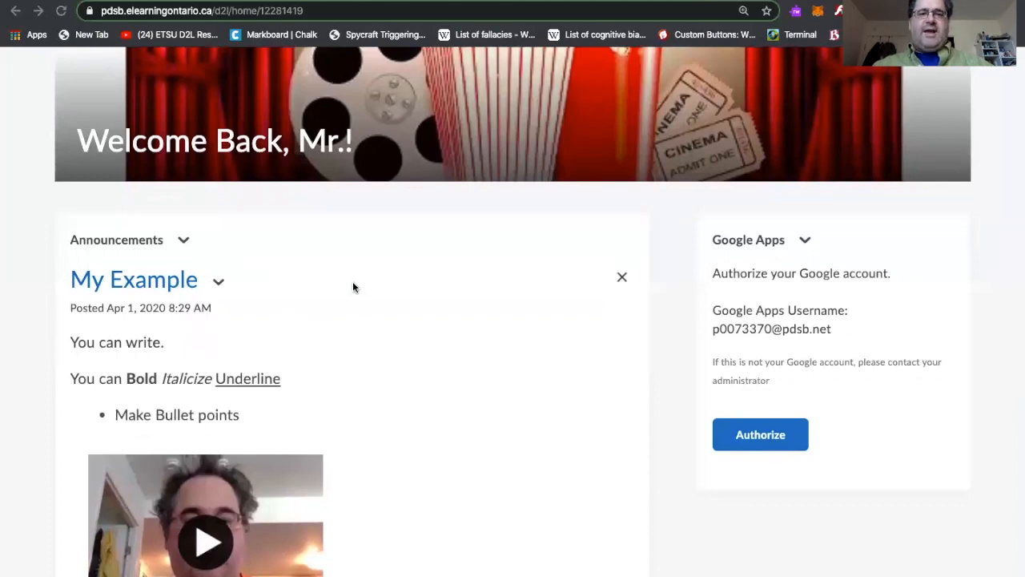
{"action": "left_click", "coordinate": [184, 242]}
{"action": "left_click", "coordinate": [185, 242]}
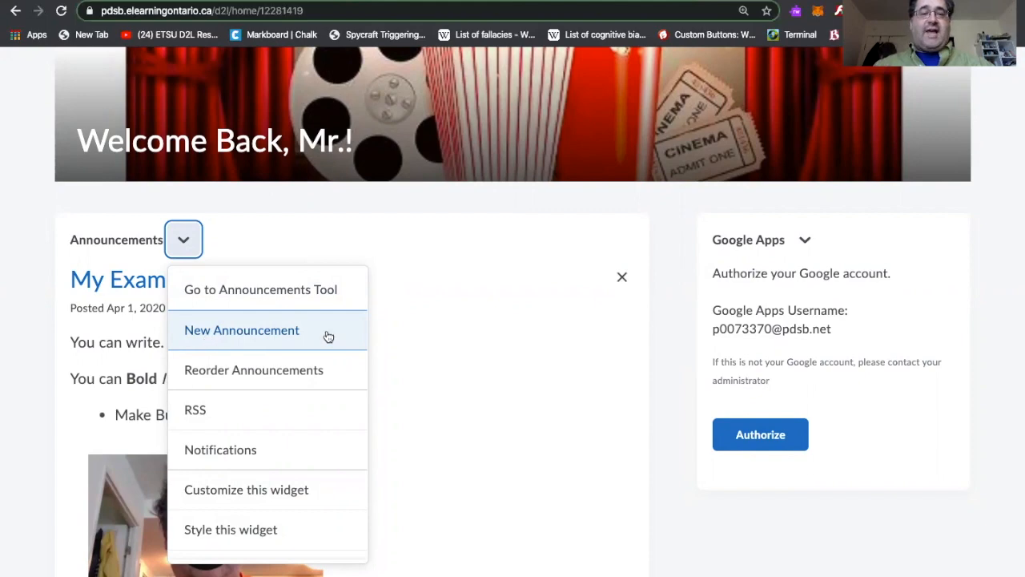
{"action": "left_click", "coordinate": [425, 358]}
{"action": "left_click", "coordinate": [219, 282]}
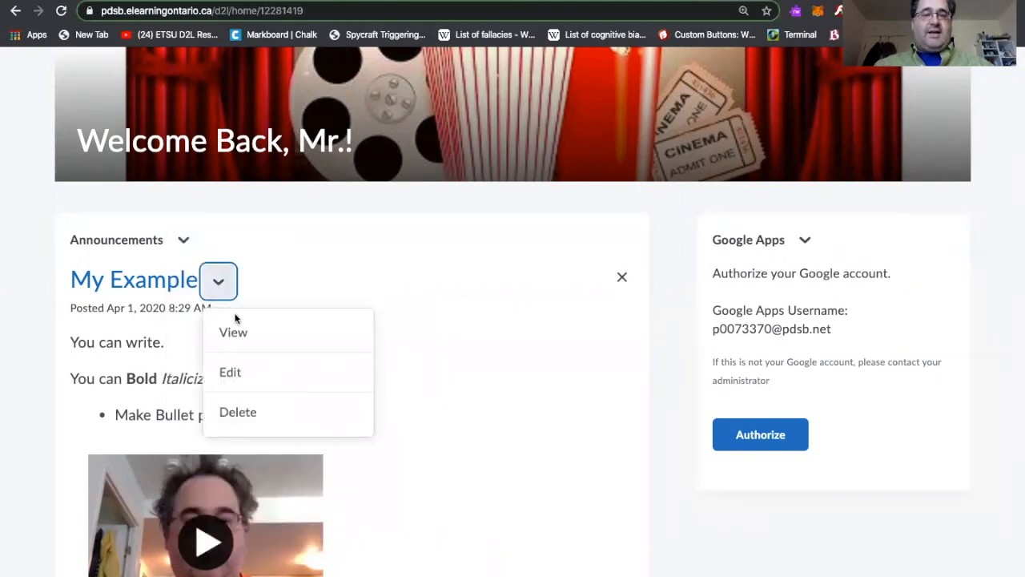
{"action": "left_click", "coordinate": [230, 378]}
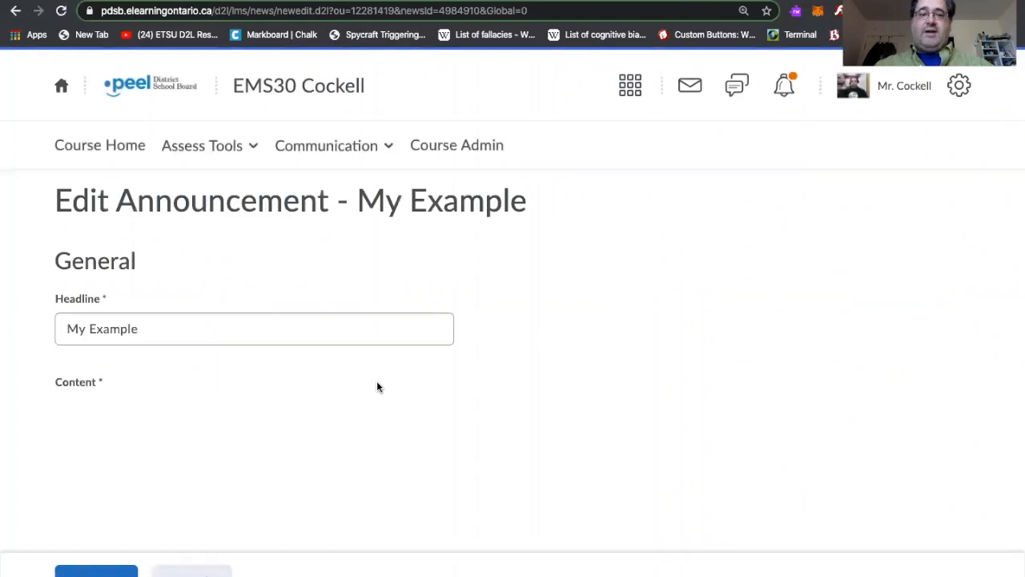
Review the existing announcement's headline and formatted content, video and image in the editor
{"action": "left_click", "coordinate": [69, 328]}
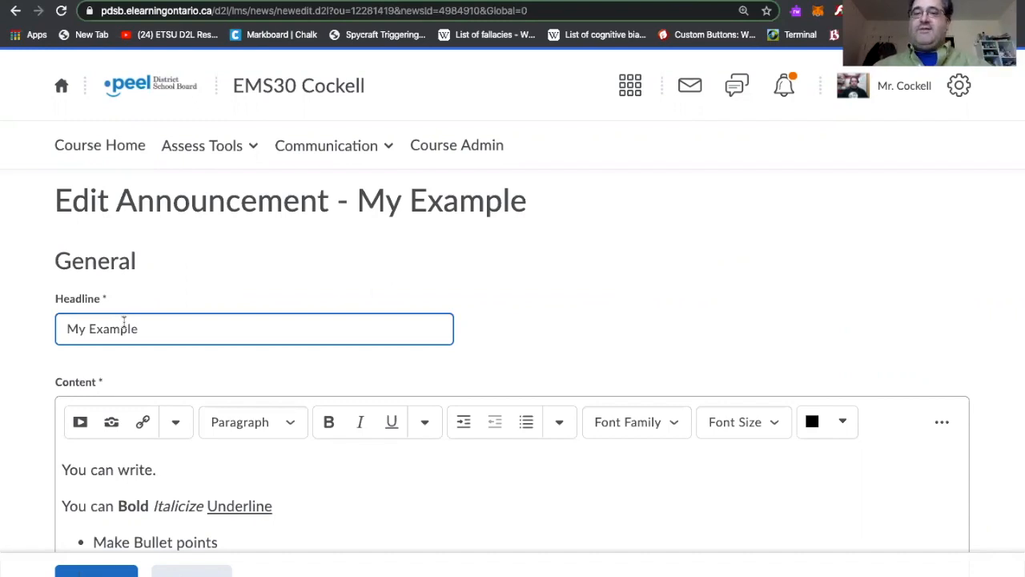
{"action": "scroll", "coordinate": [123, 360], "scroll_direction": "down", "scroll_amount": 2}
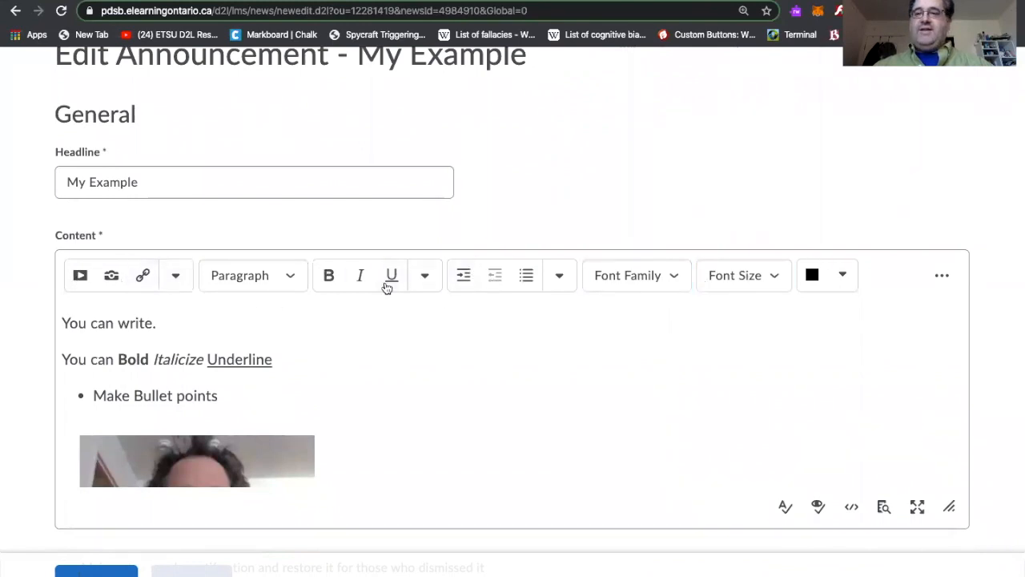
{"action": "scroll", "coordinate": [171, 374], "scroll_direction": "down", "scroll_amount": 1}
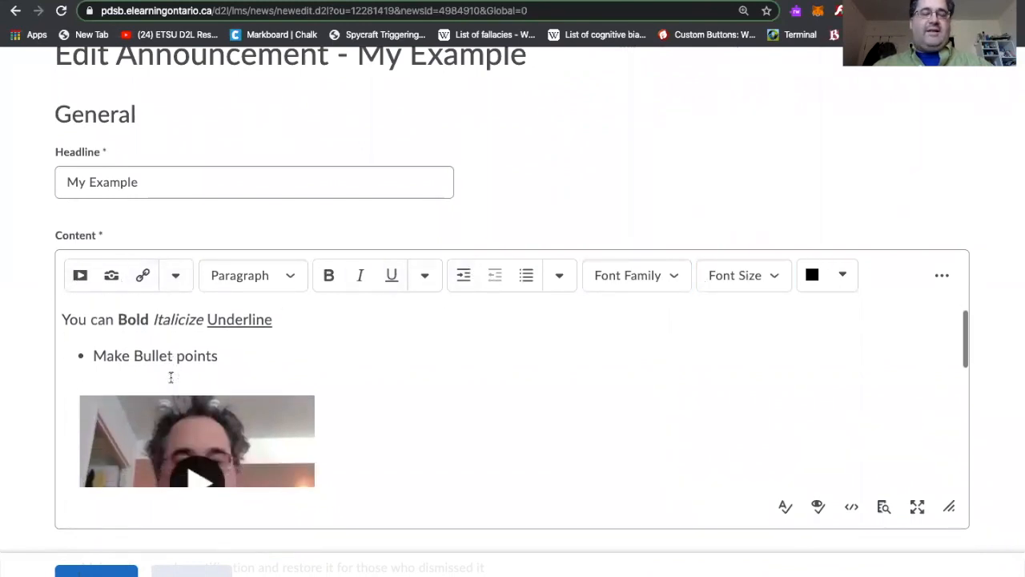
{"action": "scroll", "coordinate": [171, 376], "scroll_direction": "up", "scroll_amount": 1}
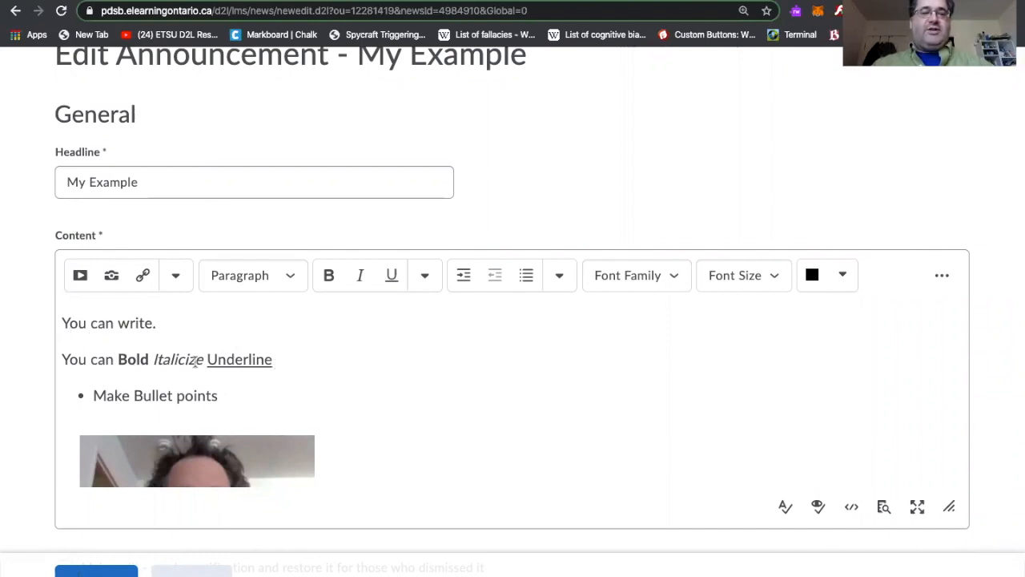
{"action": "scroll", "coordinate": [165, 396], "scroll_direction": "down", "scroll_amount": 3}
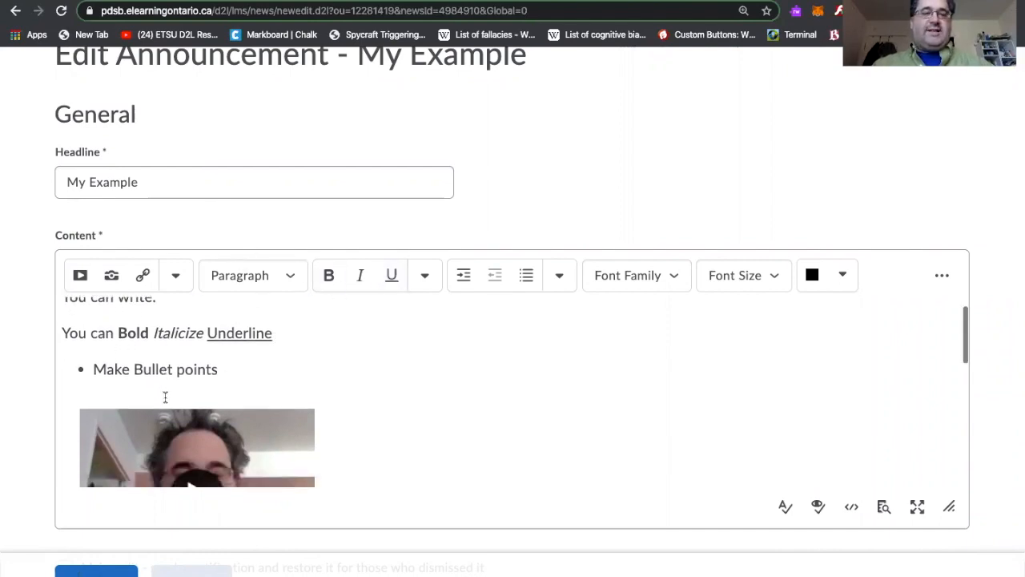
{"action": "left_click", "coordinate": [193, 384]}
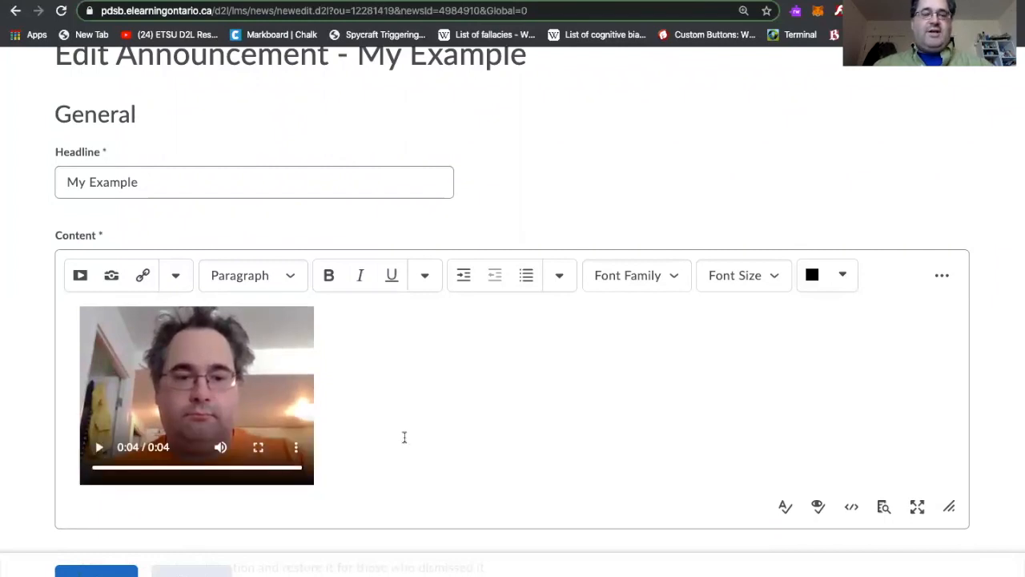
{"action": "scroll", "coordinate": [405, 436], "scroll_direction": "down", "scroll_amount": 1}
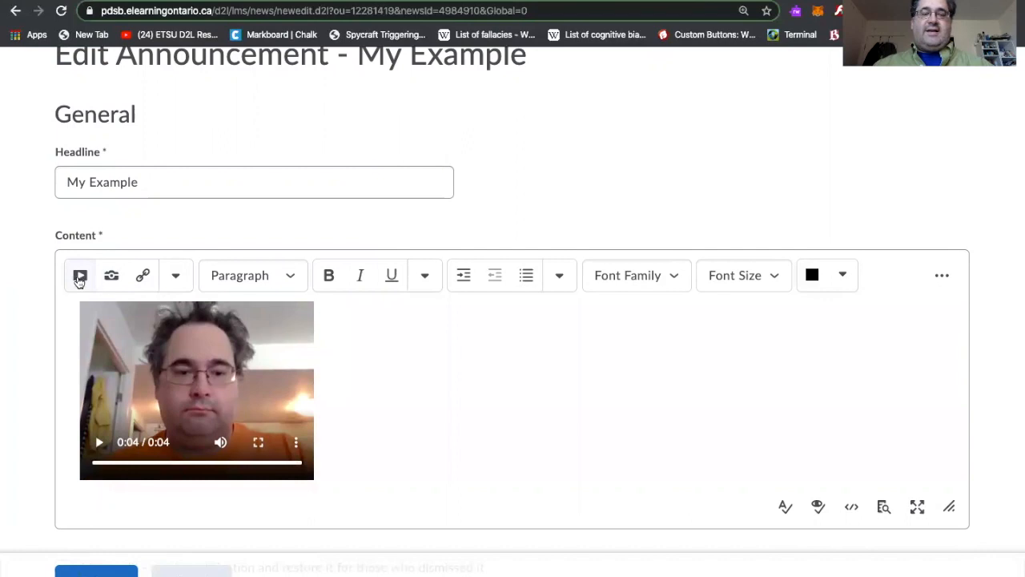
{"action": "scroll", "coordinate": [508, 430], "scroll_direction": "down", "scroll_amount": 3}
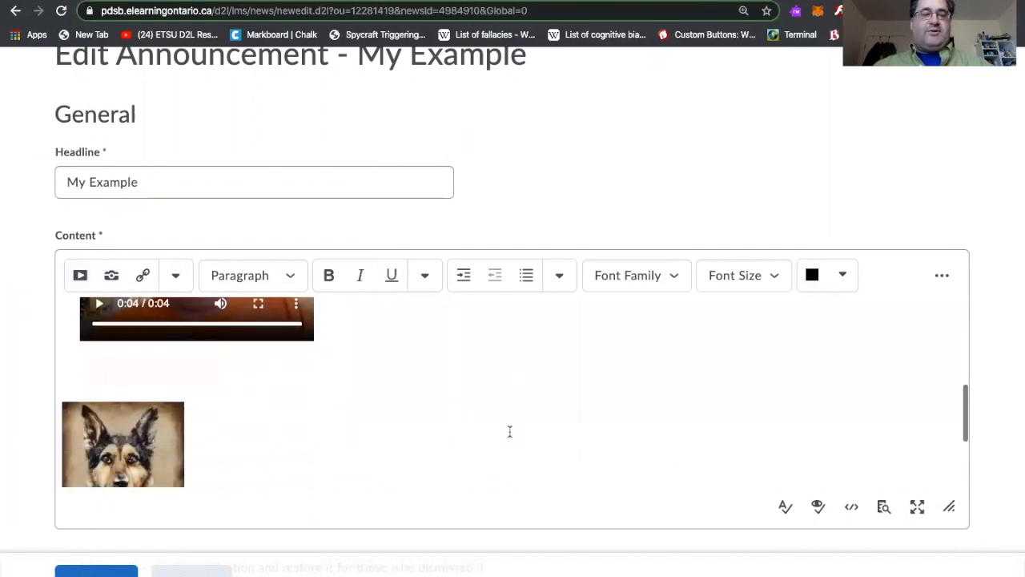
{"action": "scroll", "coordinate": [509, 432], "scroll_direction": "down", "scroll_amount": 3}
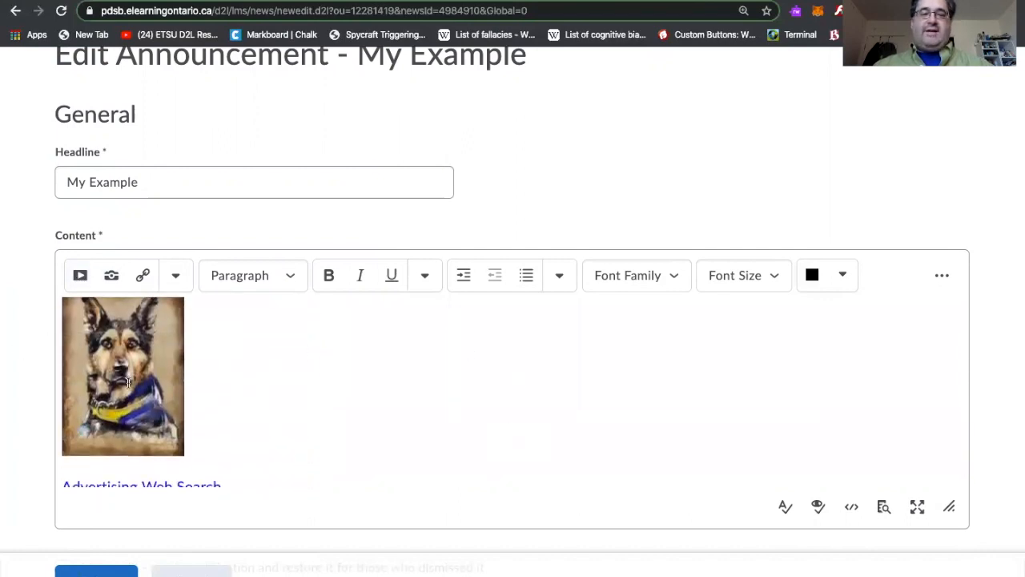
{"action": "scroll", "coordinate": [135, 364], "scroll_direction": "down", "scroll_amount": 1}
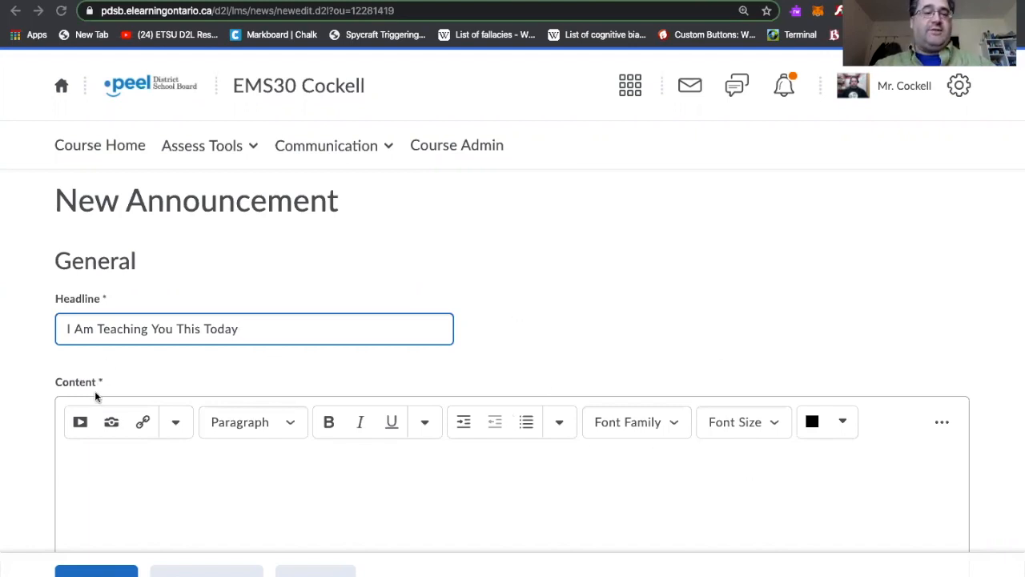
In the new announcement's content editor, open Insert Stuff and choose Add Video Note
{"action": "left_click", "coordinate": [180, 428]}
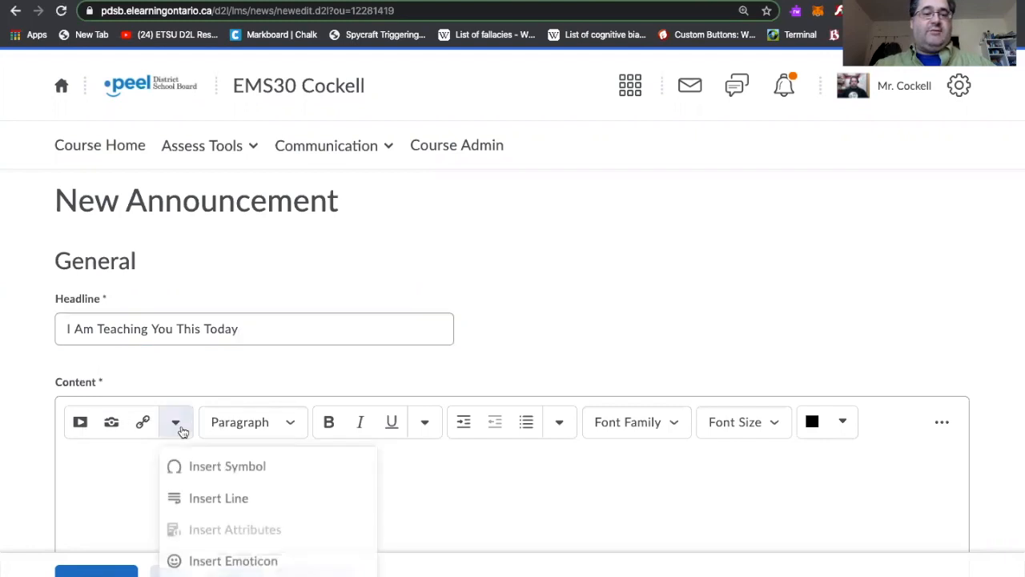
{"action": "left_click", "coordinate": [135, 386]}
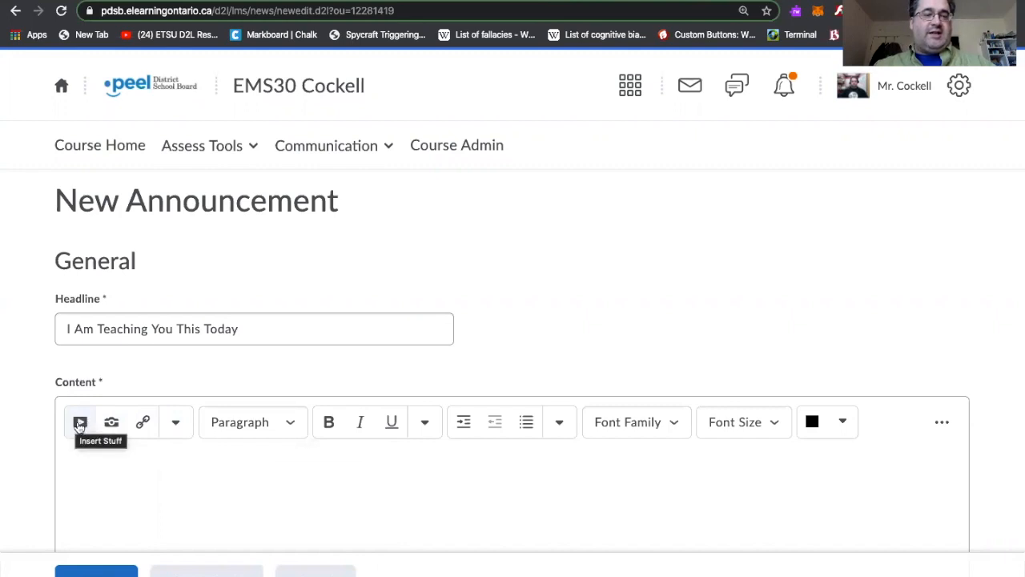
{"action": "left_click", "coordinate": [80, 425]}
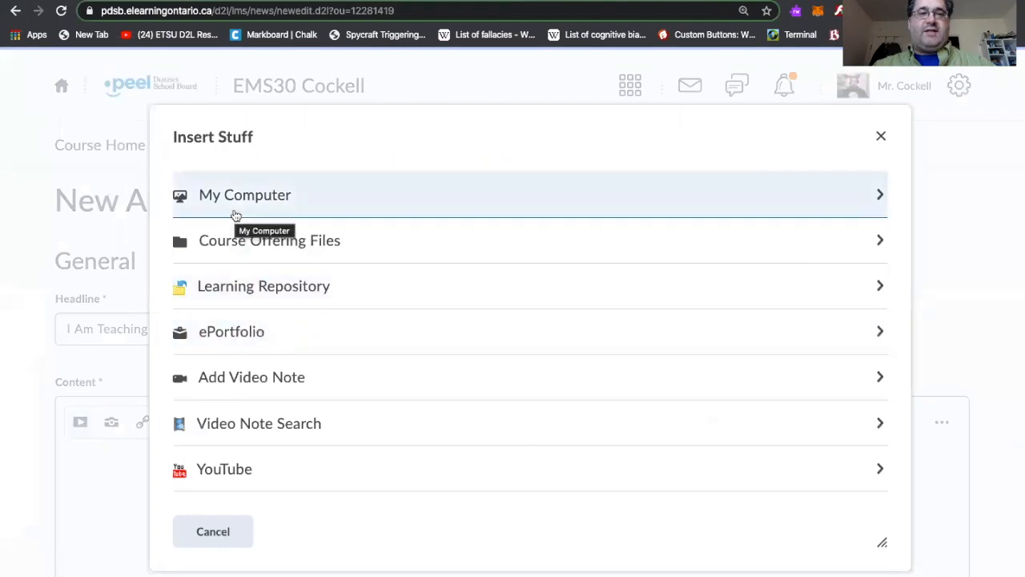
{"action": "scroll", "coordinate": [240, 381], "scroll_direction": "down", "scroll_amount": 1}
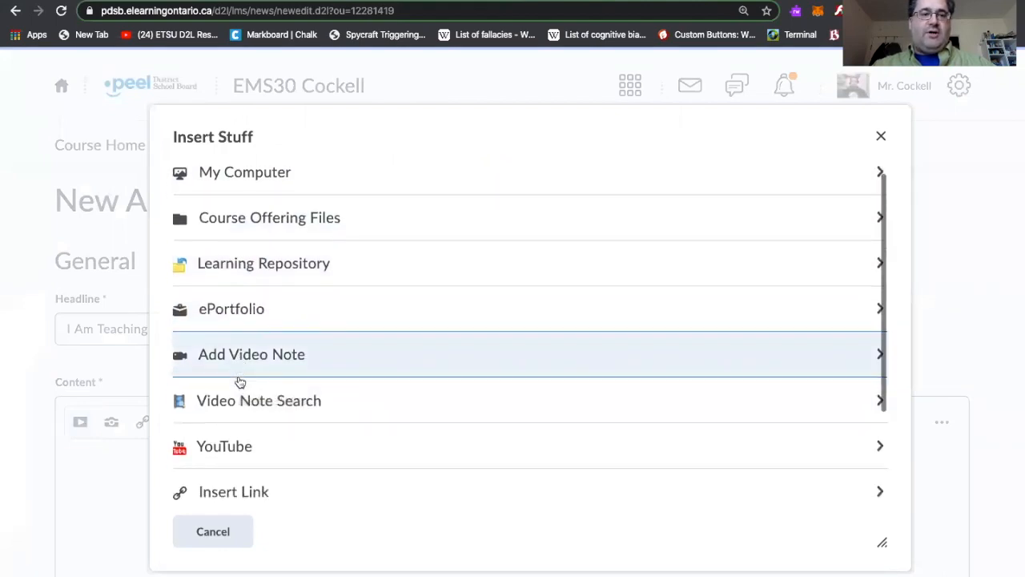
{"action": "scroll", "coordinate": [239, 381], "scroll_direction": "down", "scroll_amount": 3}
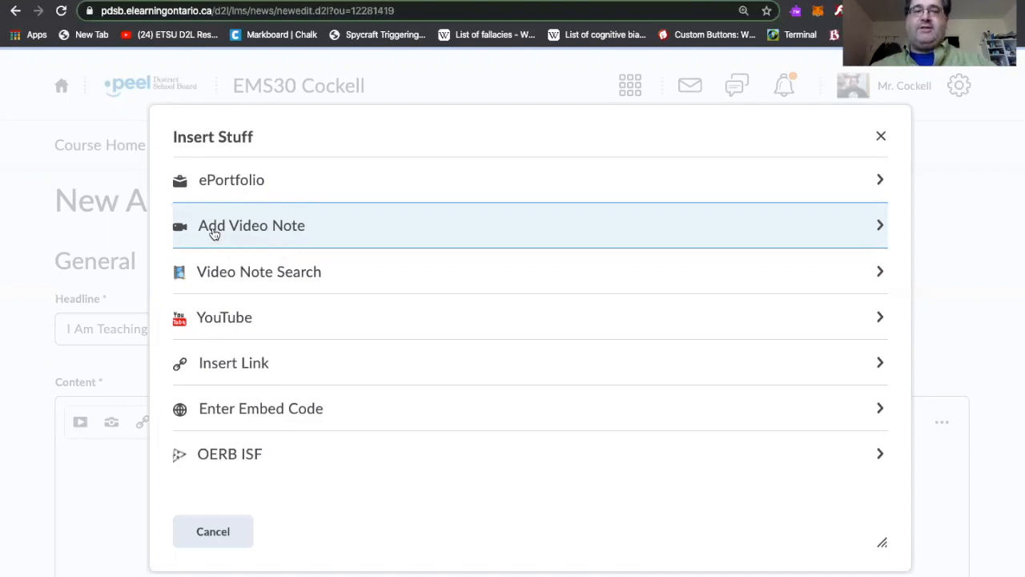
{"action": "left_click", "coordinate": [213, 232]}
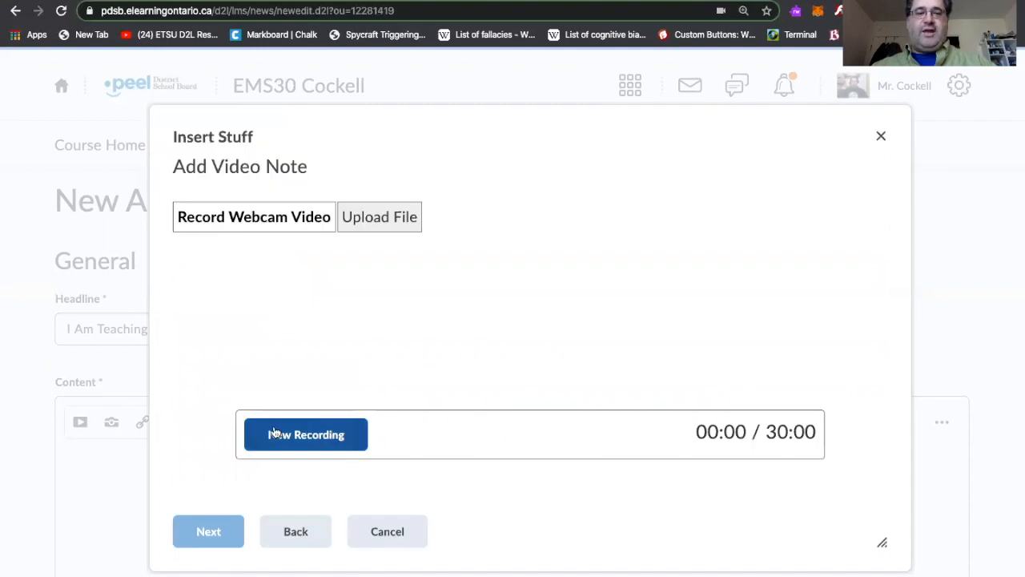
Record a short webcam video note, starting and then stopping the recording
{"action": "left_click", "coordinate": [302, 426]}
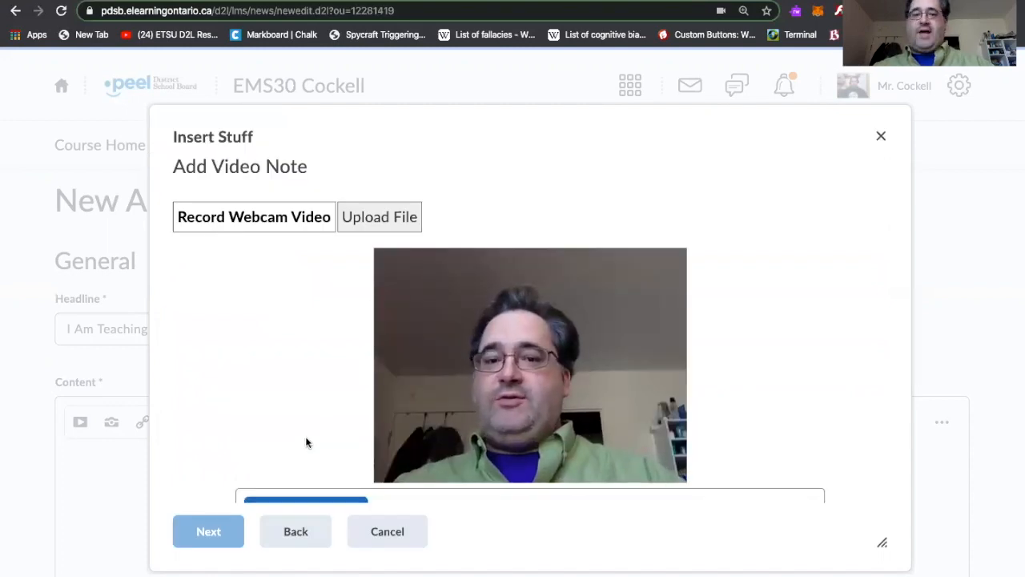
{"action": "scroll", "coordinate": [295, 382], "scroll_direction": "down", "scroll_amount": 1}
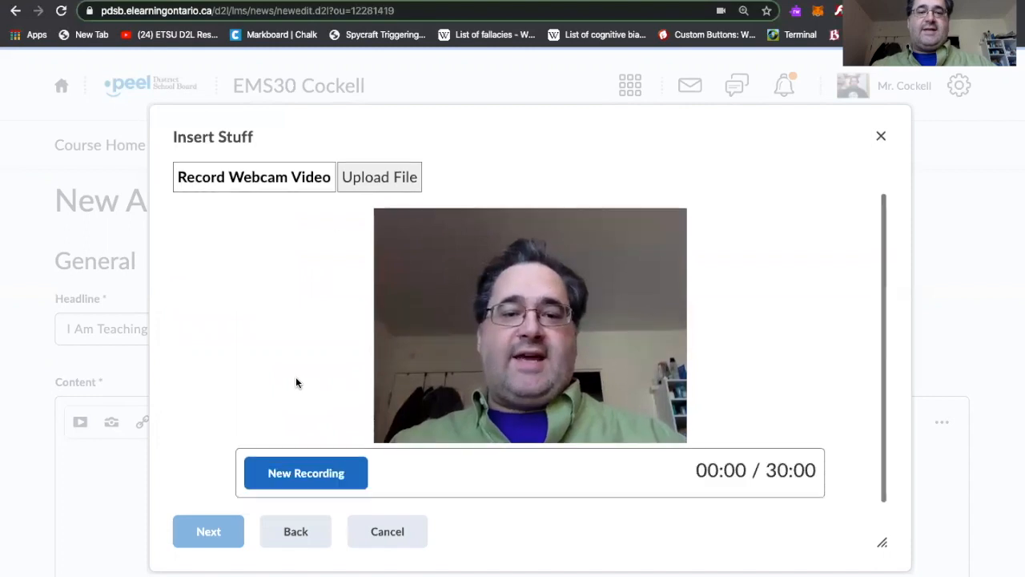
{"action": "left_click", "coordinate": [304, 479]}
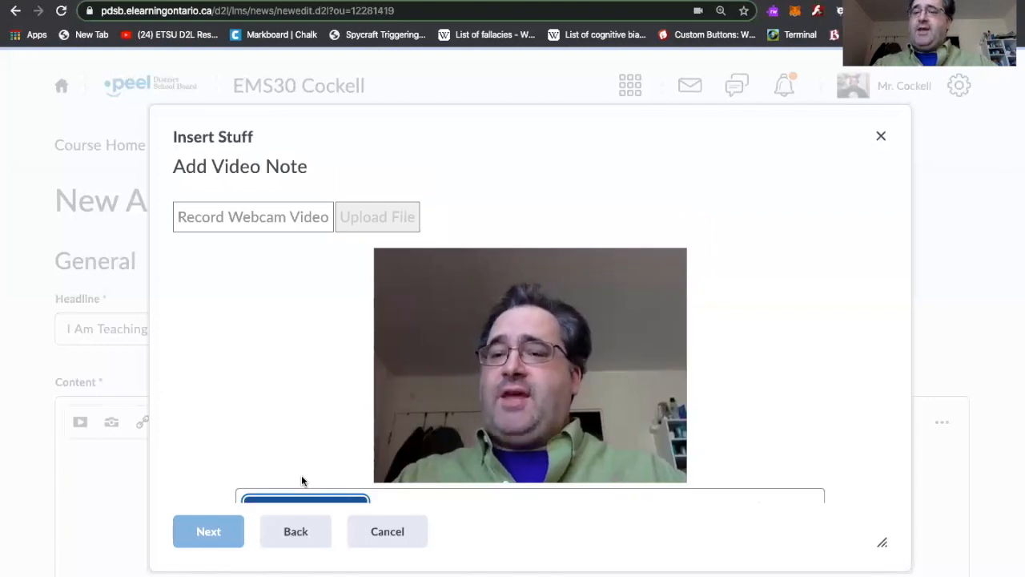
{"action": "scroll", "coordinate": [301, 475], "scroll_direction": "down", "scroll_amount": 1}
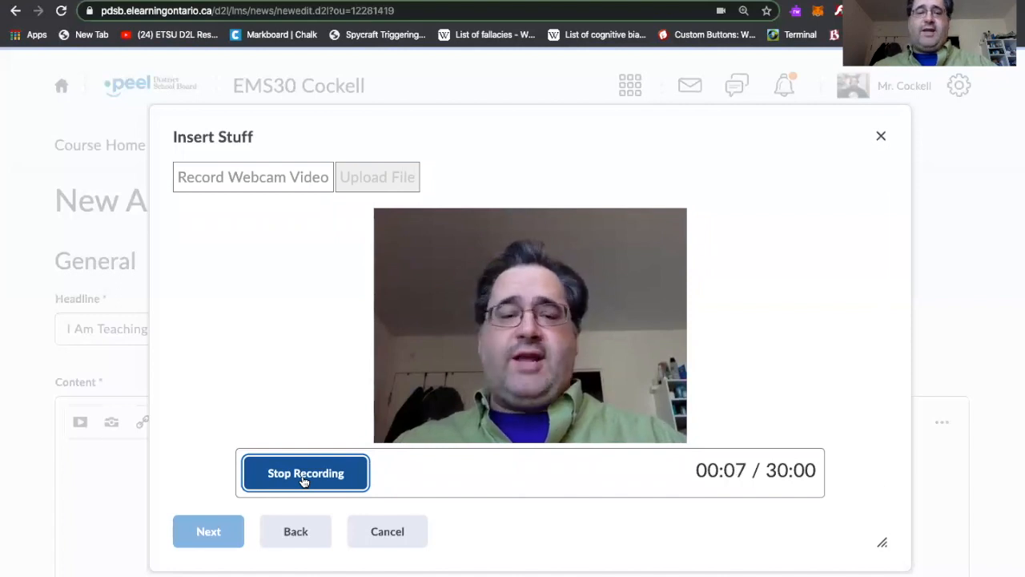
{"action": "left_click", "coordinate": [303, 480]}
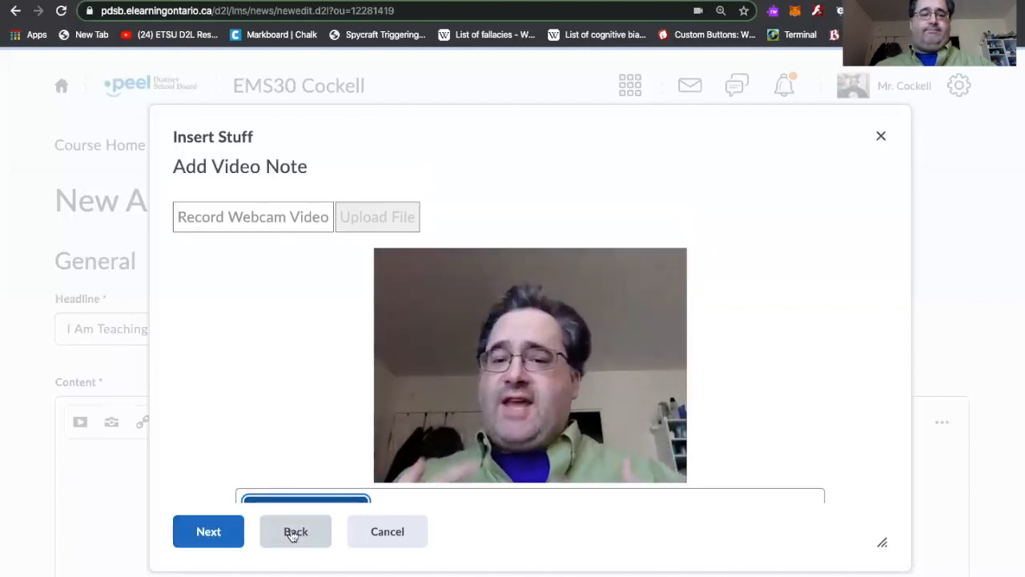
Title the video note My Example with the description Yooooo and continue to its properties
{"action": "left_click", "coordinate": [208, 532]}
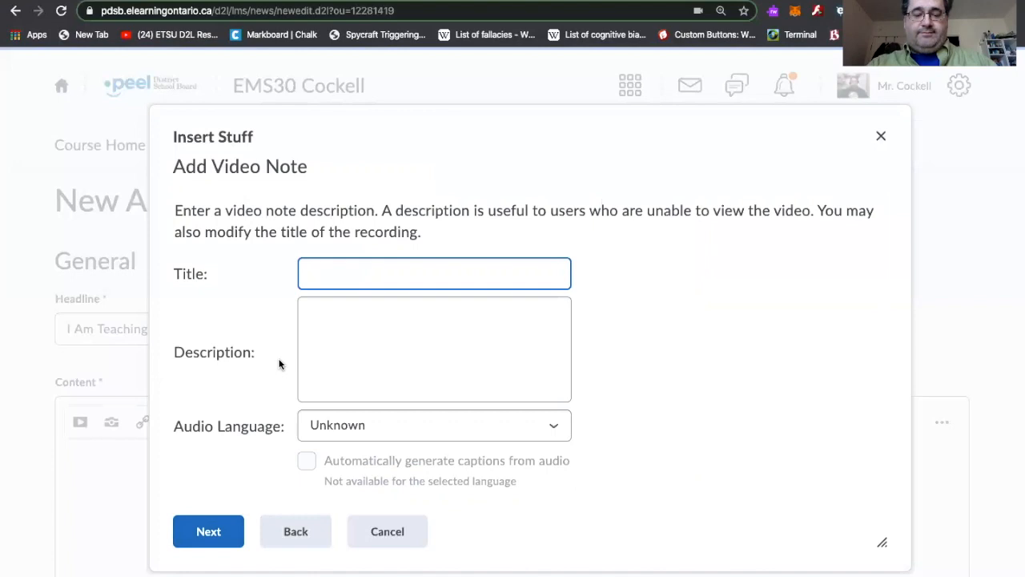
{"action": "type", "text": "My Exa"}
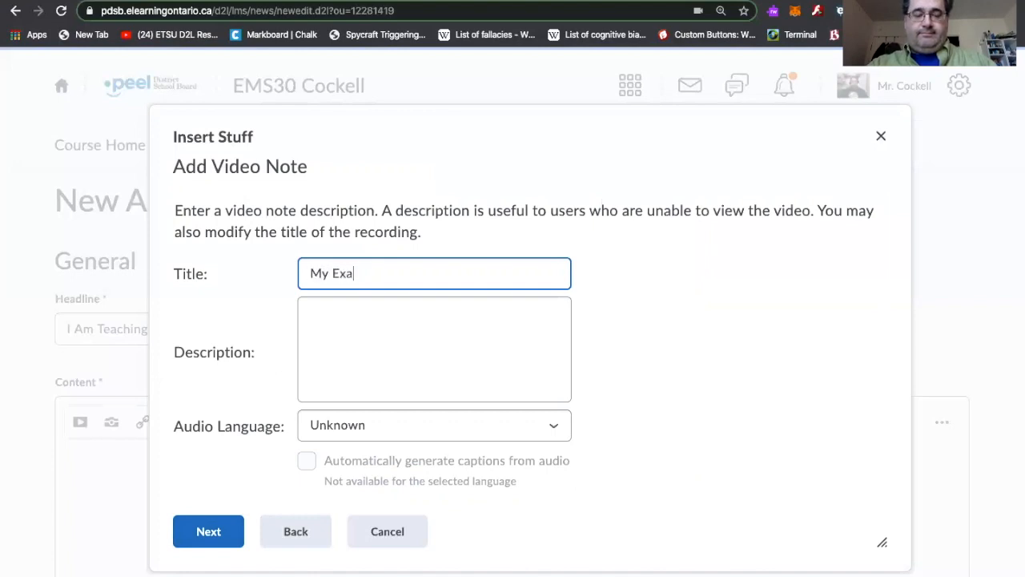
{"action": "type", "text": "mple"}
{"action": "left_click", "coordinate": [365, 317]}
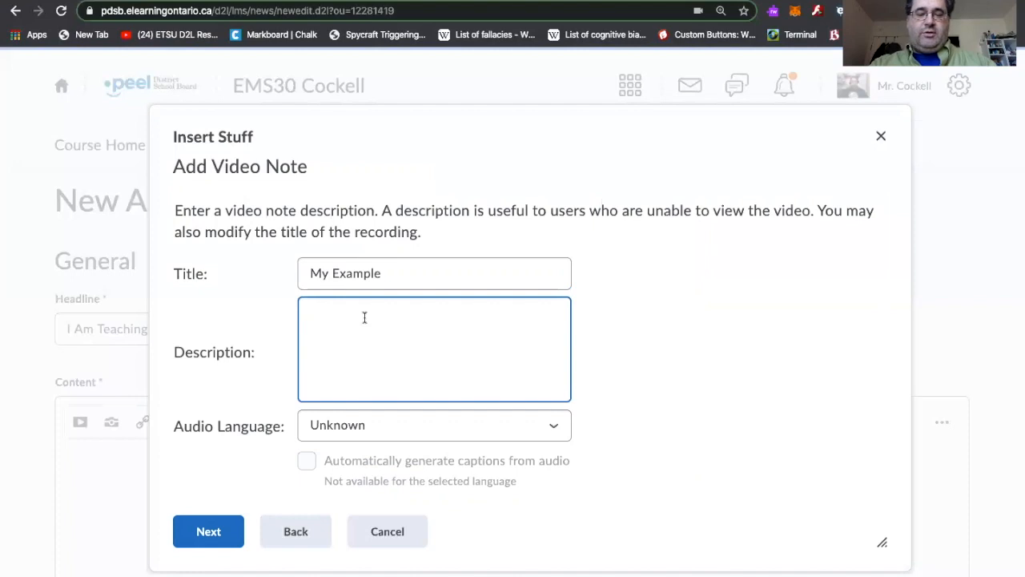
{"action": "type", "text": "Yooooo"}
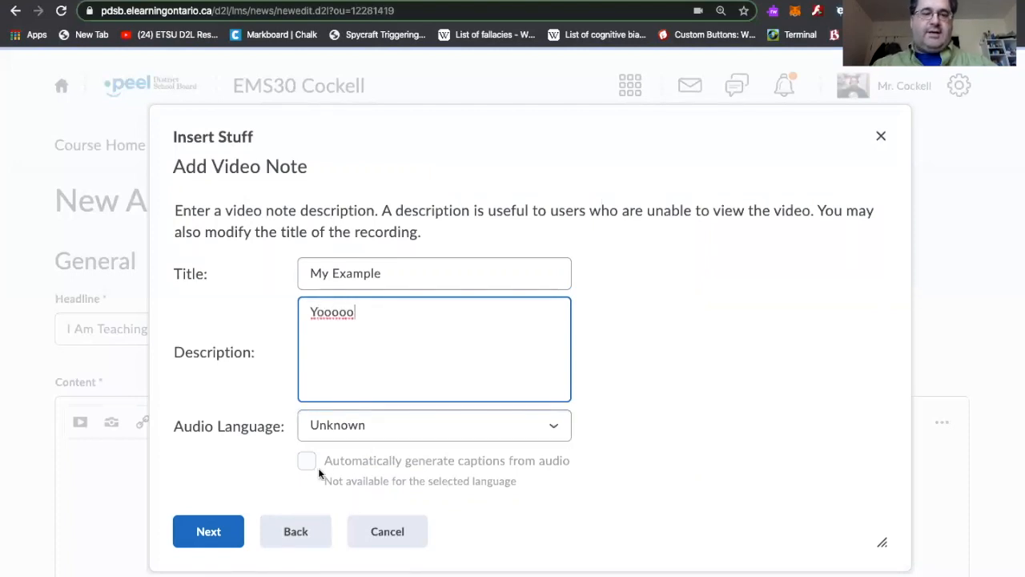
{"action": "left_click", "coordinate": [217, 532]}
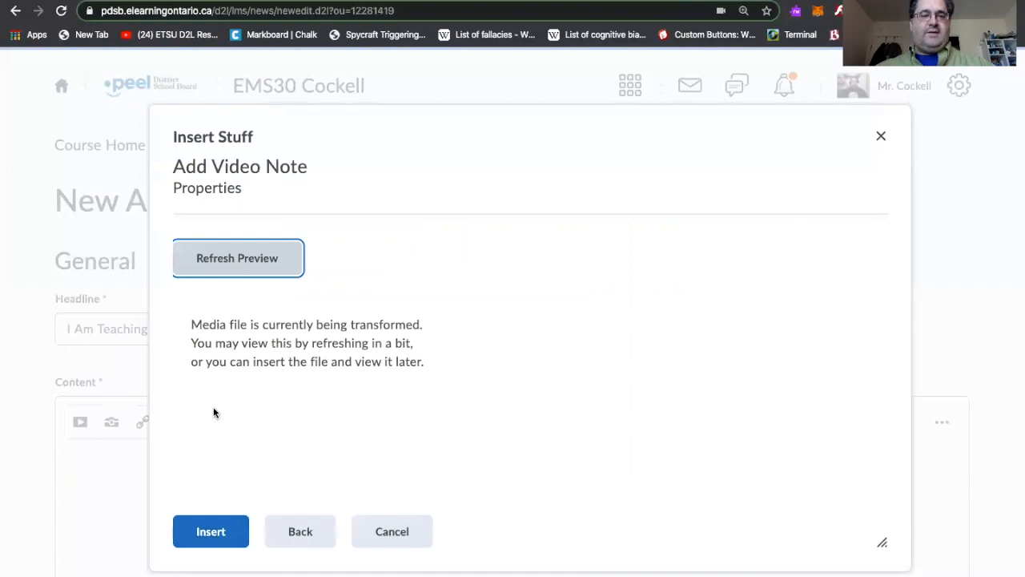
Insert the video note into the announcement content
{"action": "left_click", "coordinate": [210, 532]}
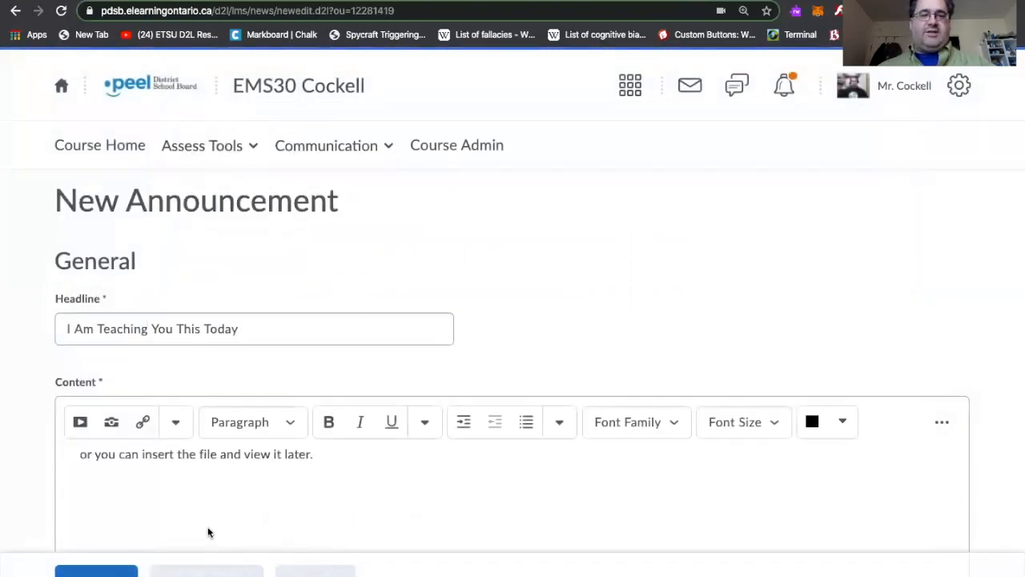
{"action": "scroll", "coordinate": [261, 506], "scroll_direction": "down", "scroll_amount": 1}
{"action": "scroll", "coordinate": [261, 513], "scroll_direction": "up", "scroll_amount": 1}
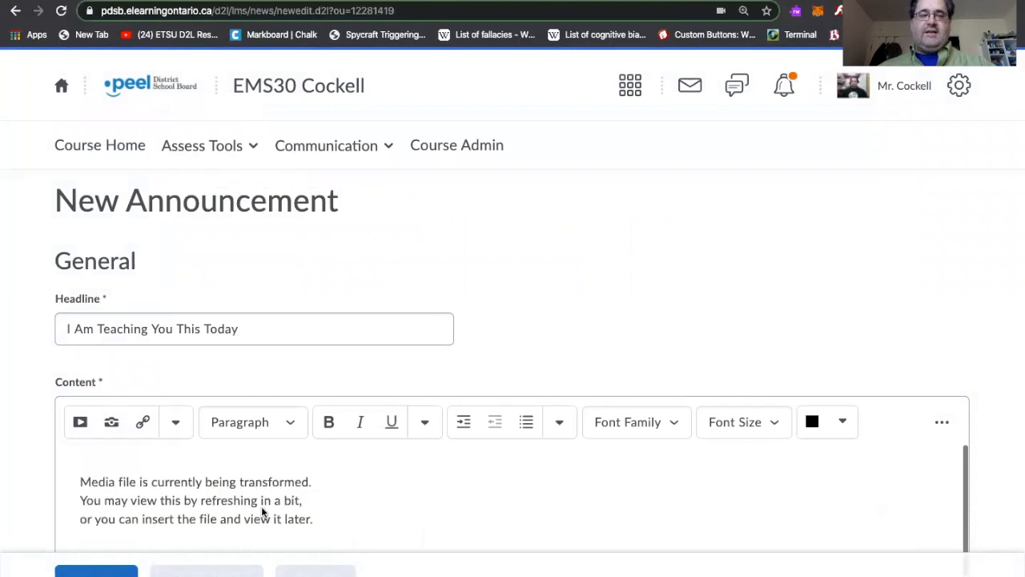
{"action": "scroll", "coordinate": [261, 512], "scroll_direction": "down", "scroll_amount": 1}
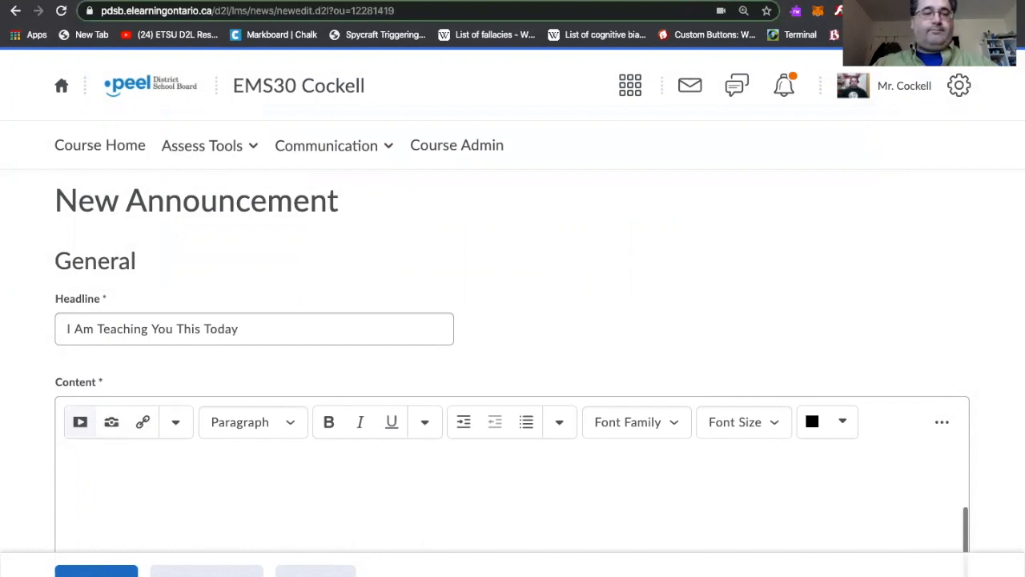
{"action": "scroll", "coordinate": [69, 416], "scroll_direction": "down", "scroll_amount": 3}
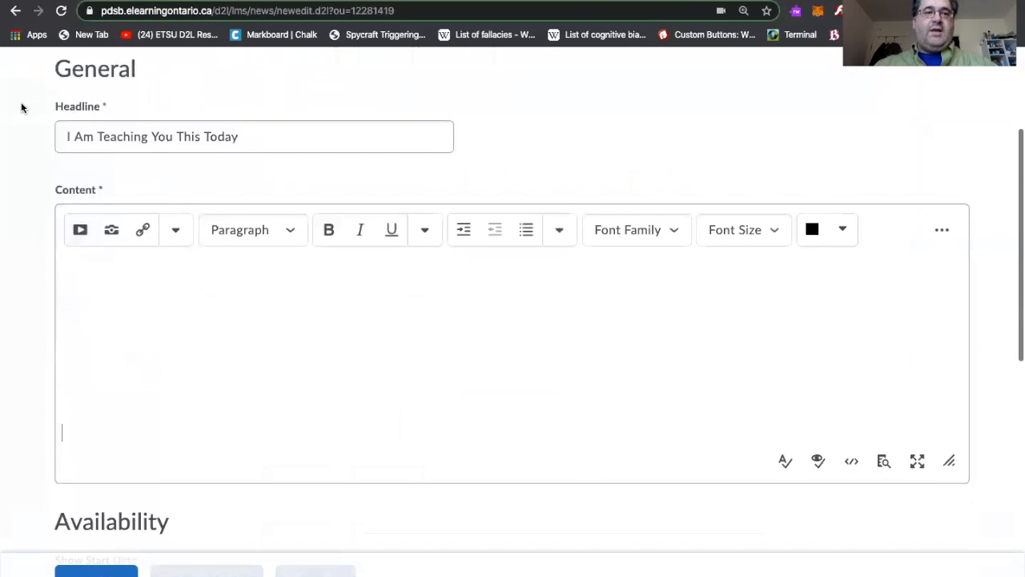
Browse the Insert Stuff options, including the YouTube search, and the Add a File image dialog without inserting anything
{"action": "left_click", "coordinate": [77, 237]}
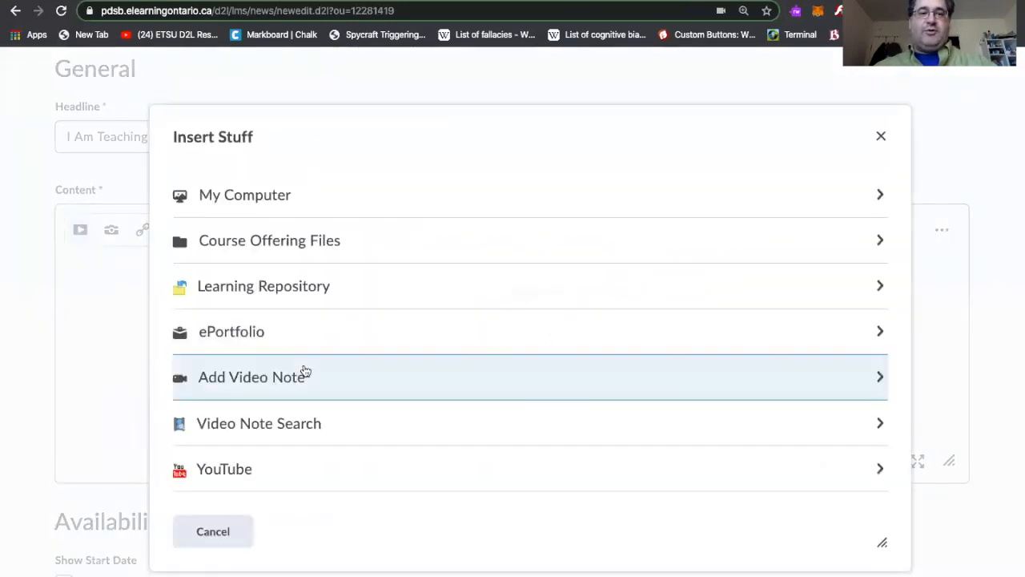
{"action": "left_click", "coordinate": [258, 468]}
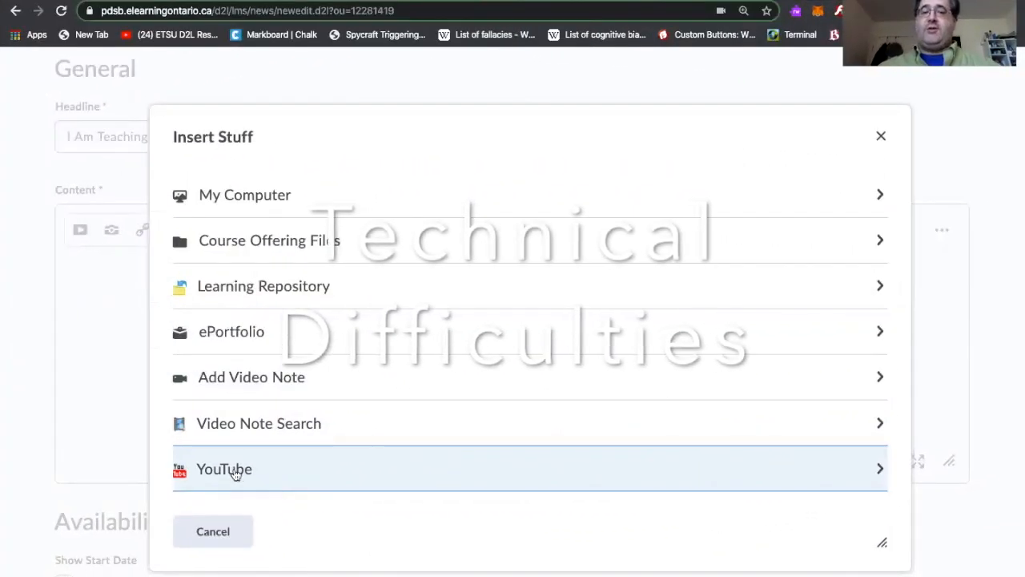
{"action": "left_click", "coordinate": [234, 473]}
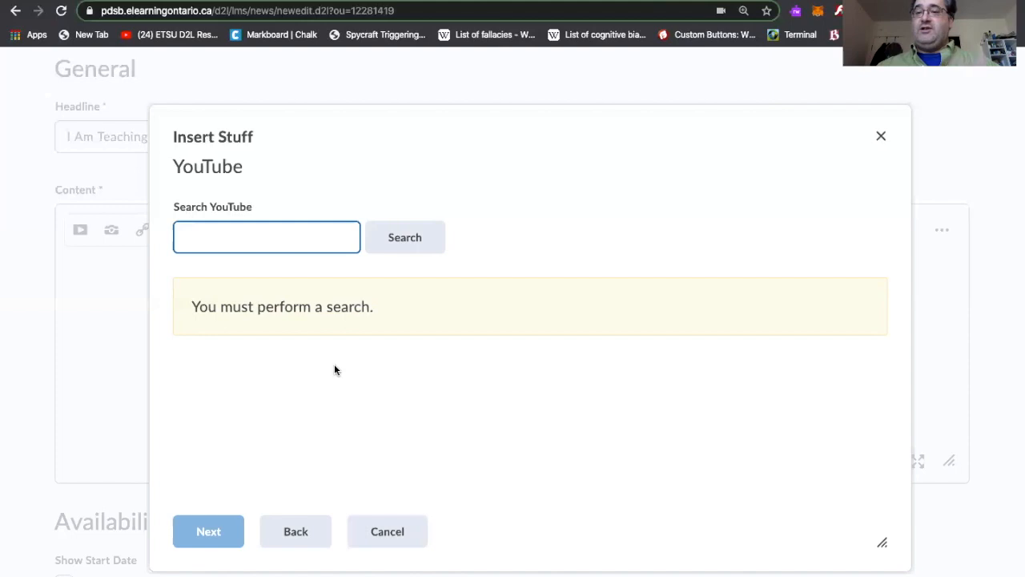
{"action": "left_click", "coordinate": [296, 531]}
{"action": "scroll", "coordinate": [275, 422], "scroll_direction": "down", "scroll_amount": 3}
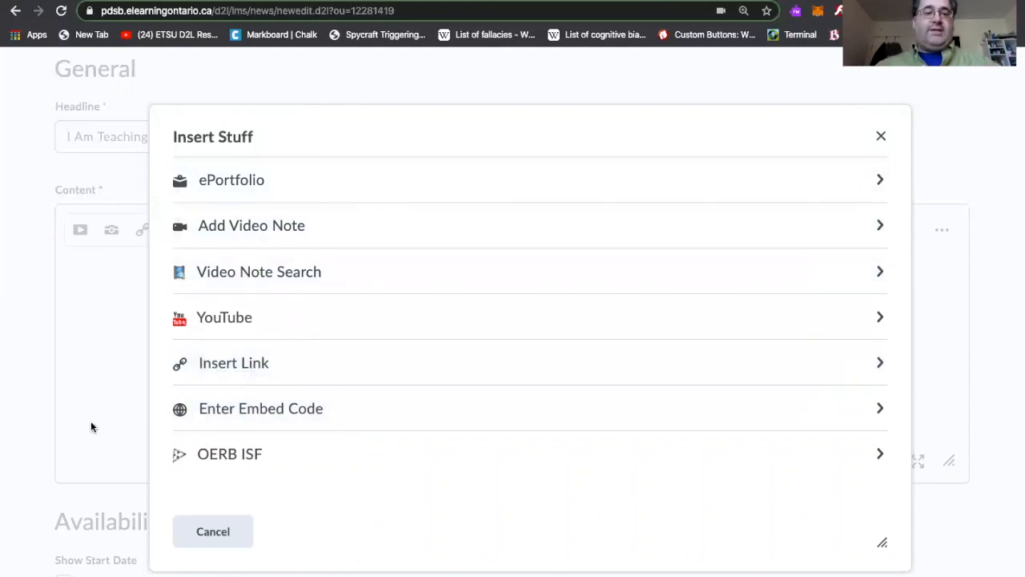
{"action": "left_click", "coordinate": [196, 526]}
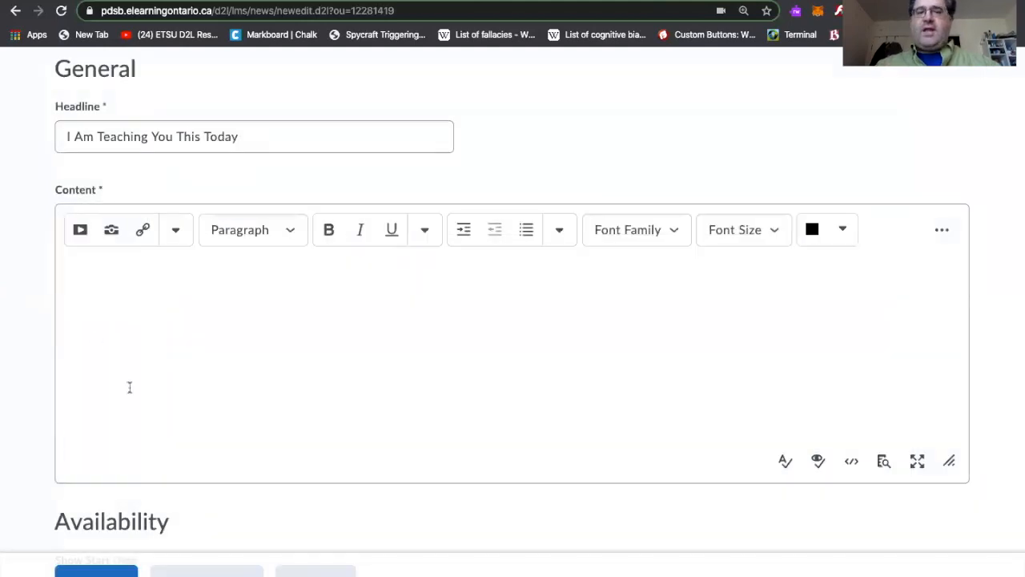
{"action": "left_click", "coordinate": [111, 230]}
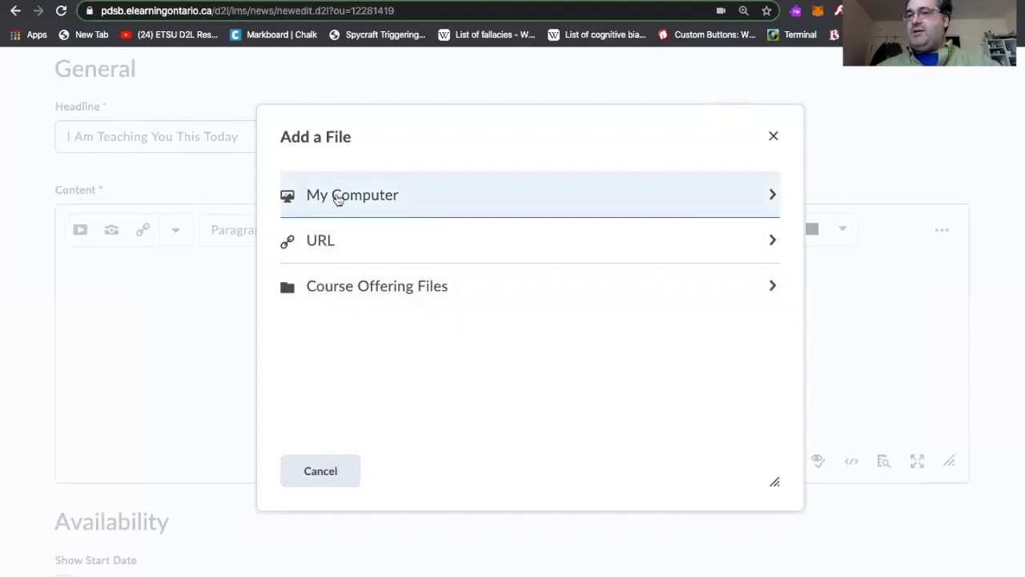
{"action": "left_click", "coordinate": [292, 471]}
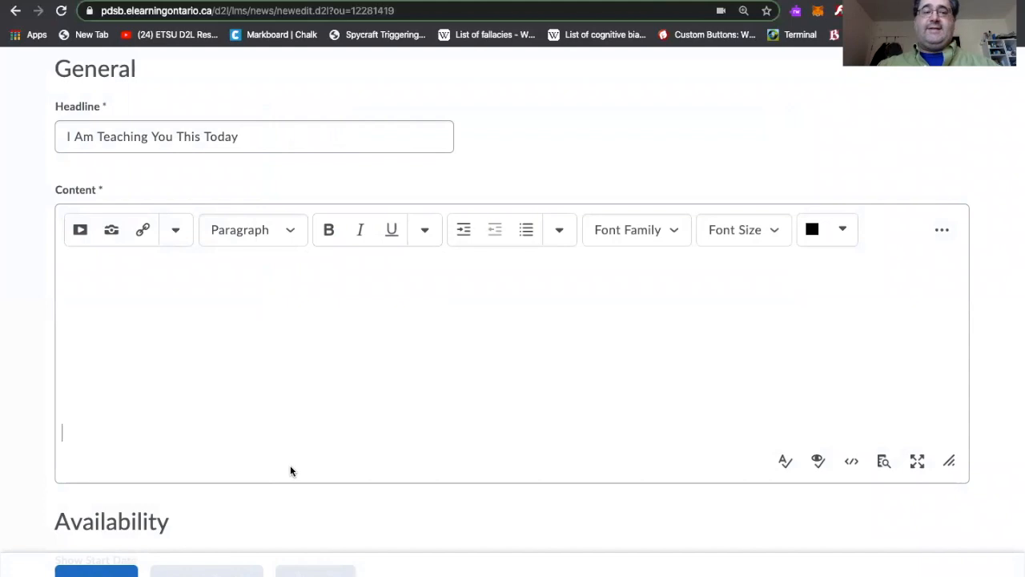
Browse the Insert Quicklink list of course materials and third-party links, and close it
{"action": "left_click", "coordinate": [143, 232]}
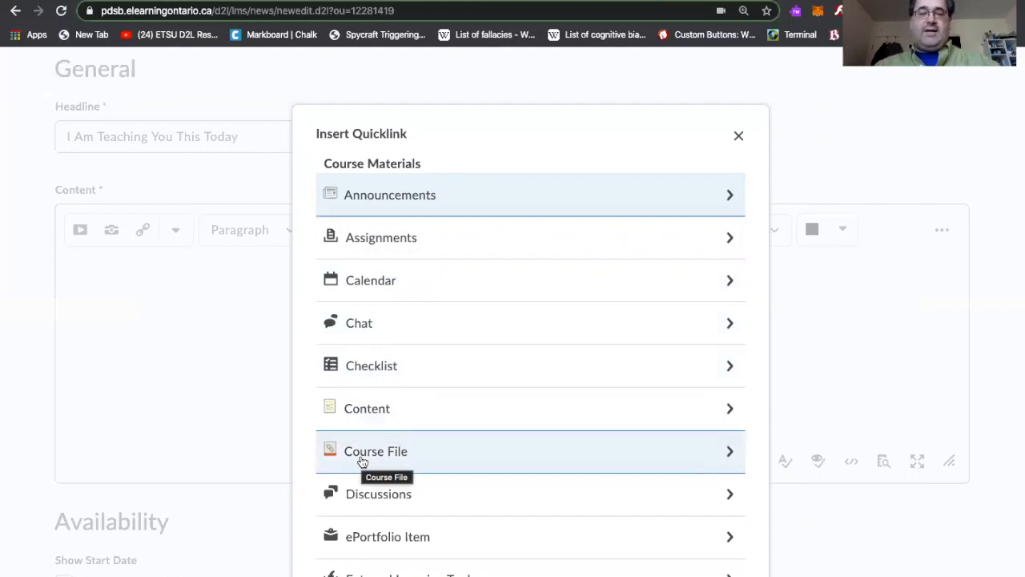
{"action": "scroll", "coordinate": [362, 462], "scroll_direction": "down", "scroll_amount": 3}
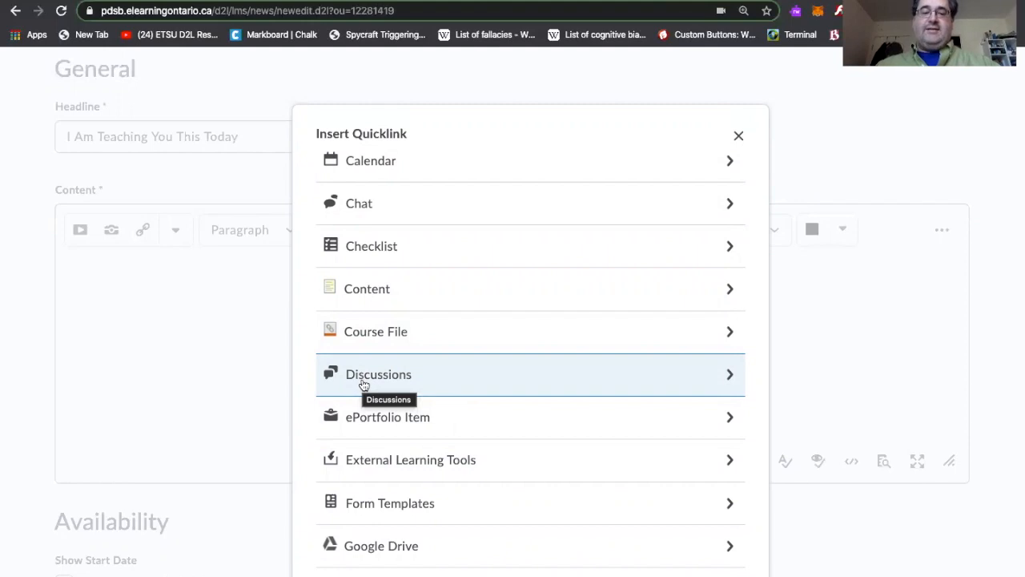
{"action": "scroll", "coordinate": [360, 385], "scroll_direction": "down", "scroll_amount": 2}
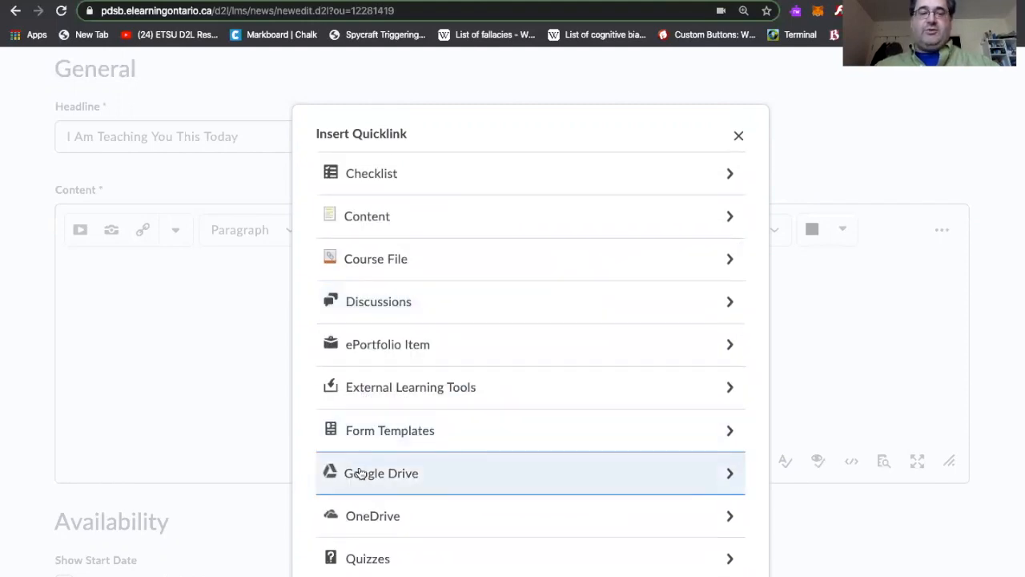
{"action": "scroll", "coordinate": [360, 472], "scroll_direction": "down", "scroll_amount": 5}
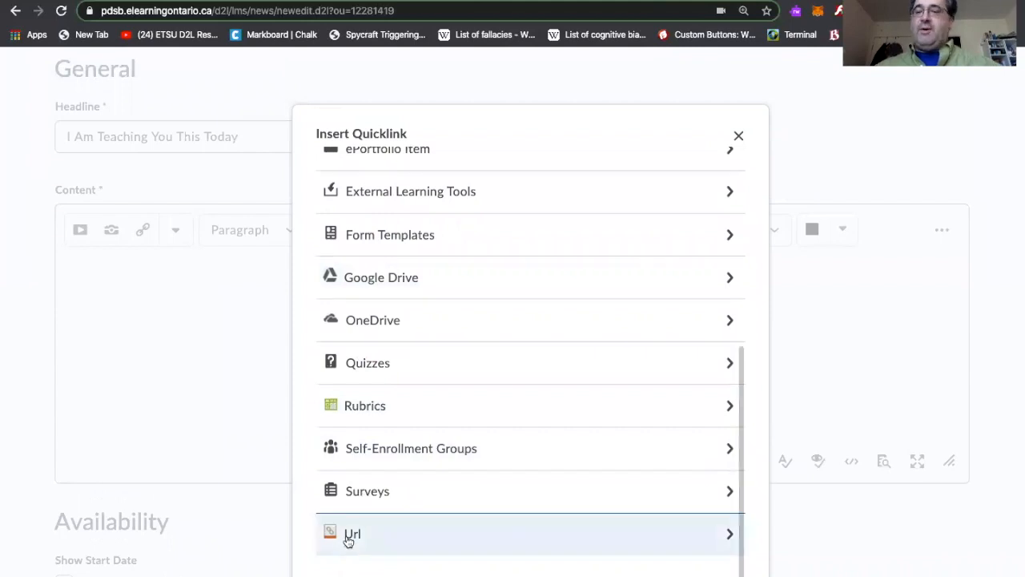
{"action": "scroll", "coordinate": [349, 541], "scroll_direction": "down", "scroll_amount": 2}
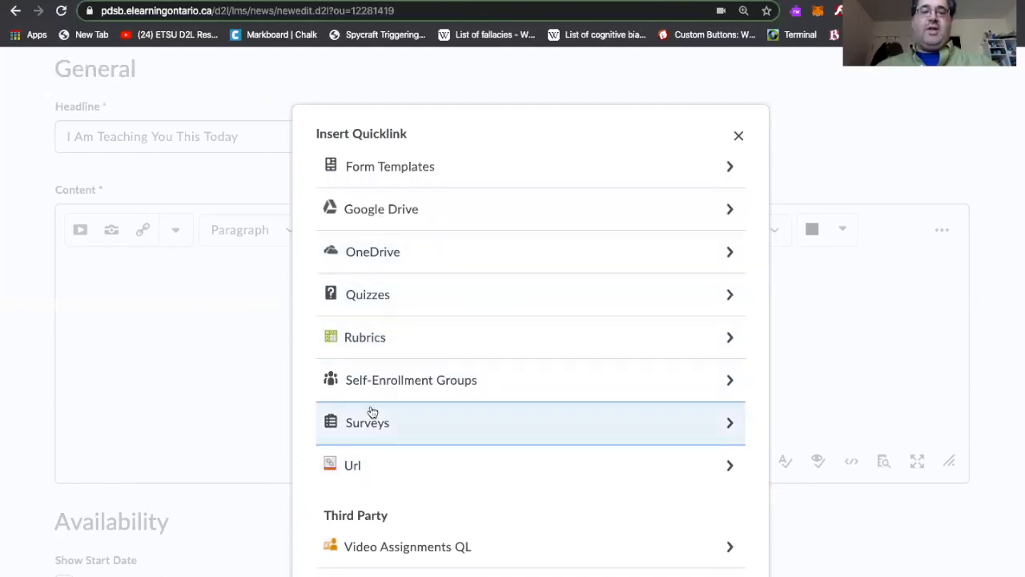
{"action": "scroll", "coordinate": [370, 412], "scroll_direction": "up", "scroll_amount": 4}
{"action": "scroll", "coordinate": [371, 412], "scroll_direction": "up", "scroll_amount": 2}
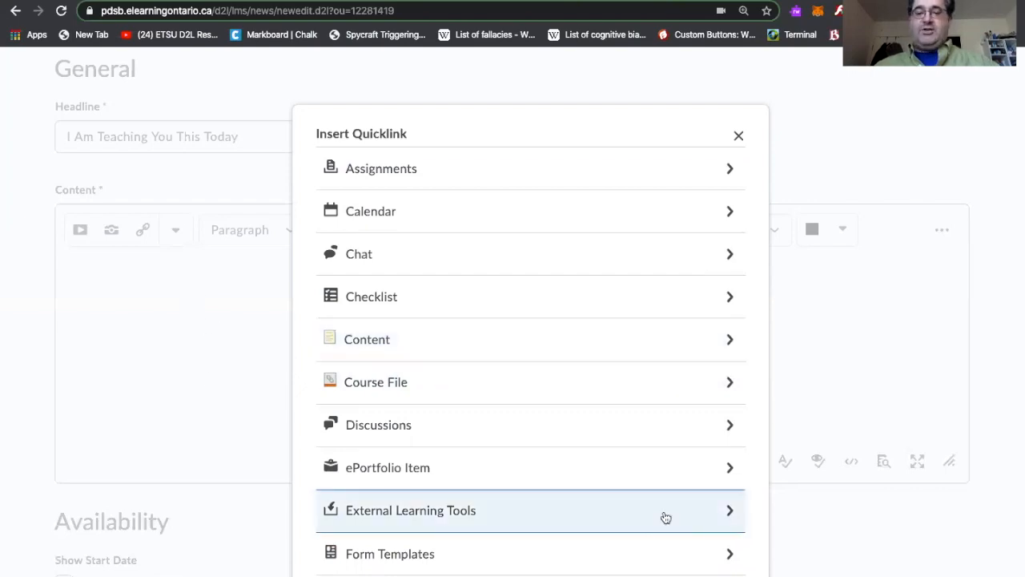
{"action": "scroll", "coordinate": [664, 517], "scroll_direction": "down", "scroll_amount": 3}
{"action": "scroll", "coordinate": [664, 517], "scroll_direction": "down", "scroll_amount": 2}
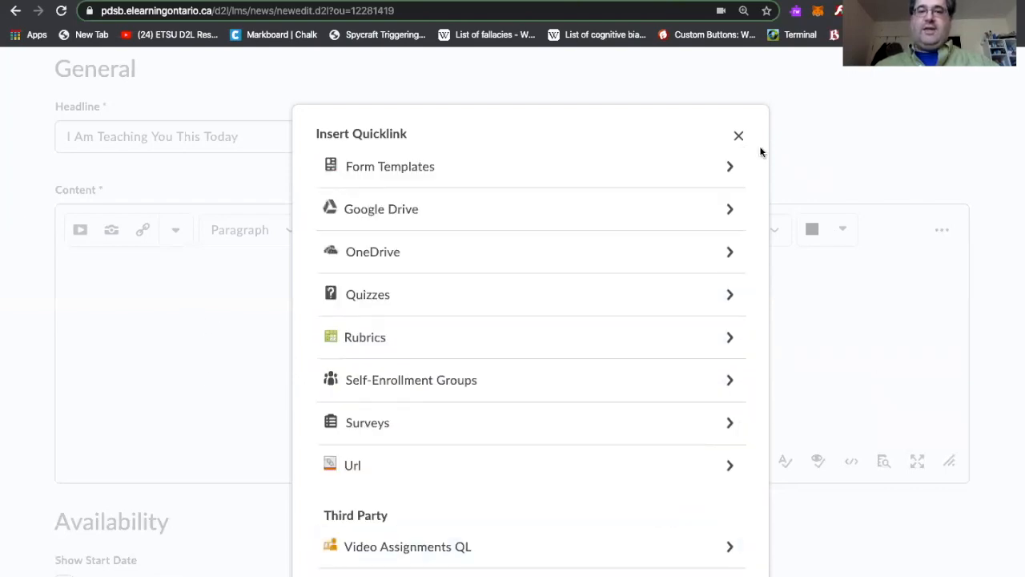
{"action": "left_click", "coordinate": [739, 137]}
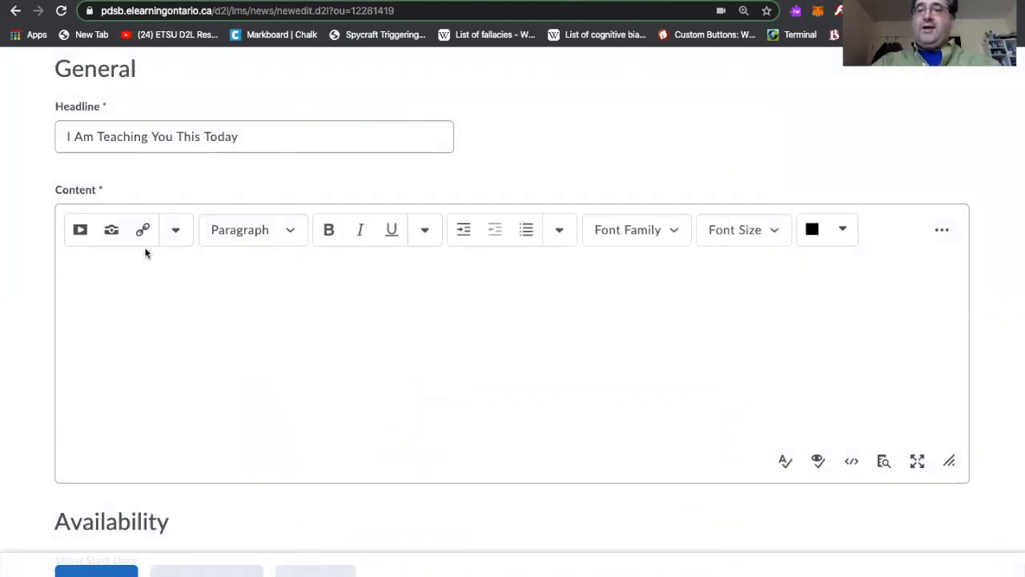
Publish the announcement and scroll through the announcements list to review it
{"action": "left_click", "coordinate": [96, 571]}
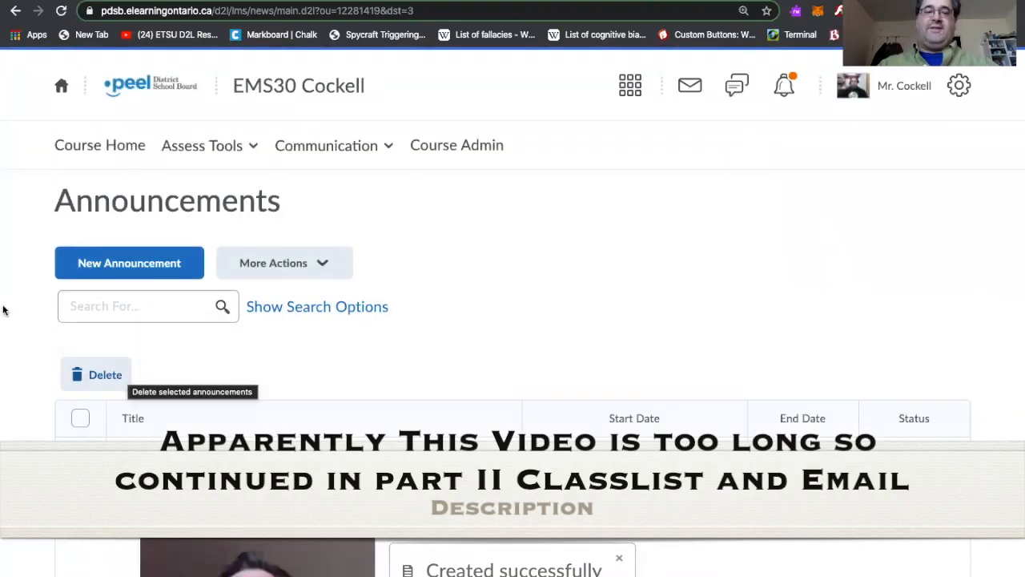
{"action": "scroll", "coordinate": [7, 306], "scroll_direction": "down", "scroll_amount": 2}
{"action": "scroll", "coordinate": [331, 382], "scroll_direction": "down", "scroll_amount": 3}
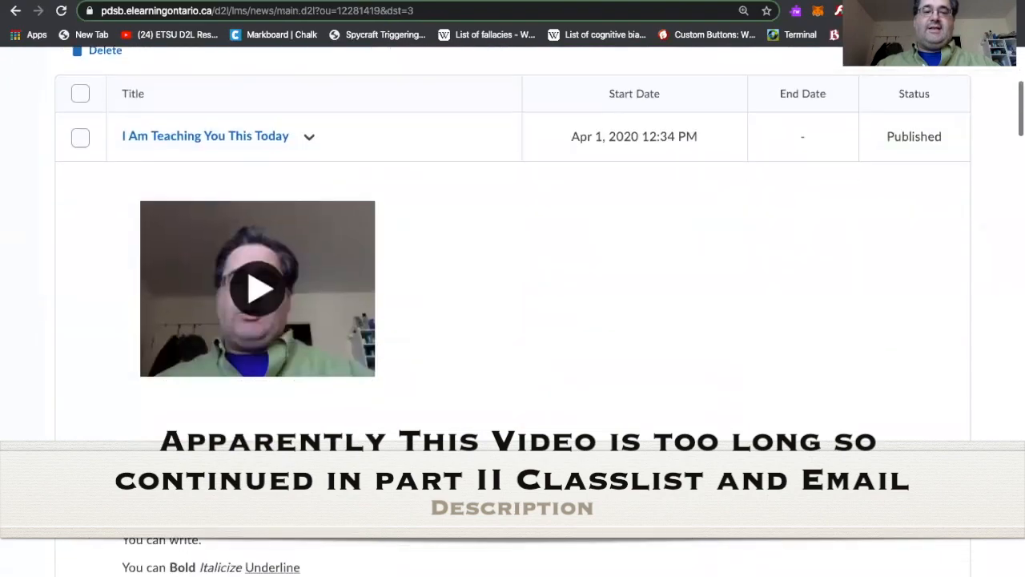
{"action": "scroll", "coordinate": [286, 562], "scroll_direction": "down", "scroll_amount": 2}
{"action": "scroll", "coordinate": [287, 562], "scroll_direction": "down", "scroll_amount": 10}
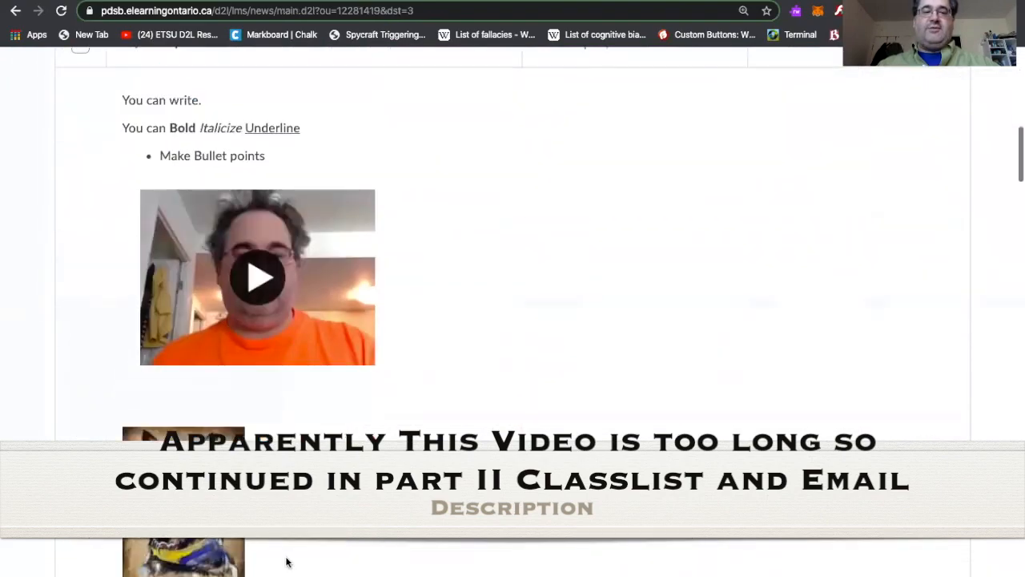
{"action": "scroll", "coordinate": [286, 562], "scroll_direction": "down", "scroll_amount": 1}
{"action": "scroll", "coordinate": [286, 562], "scroll_direction": "up", "scroll_amount": 4}
{"action": "scroll", "coordinate": [287, 562], "scroll_direction": "down", "scroll_amount": 2}
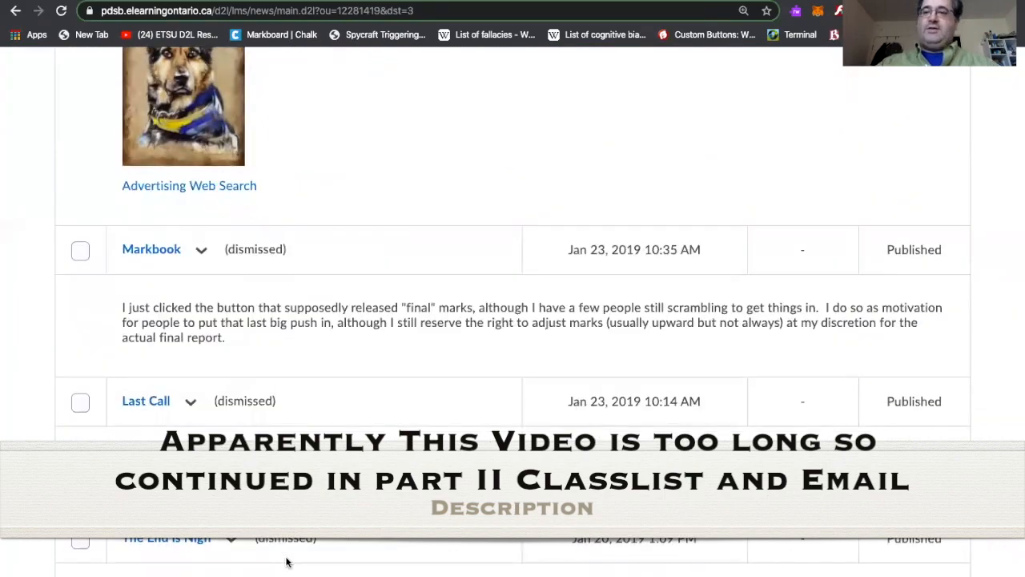
{"action": "scroll", "coordinate": [287, 563], "scroll_direction": "up", "scroll_amount": 8}
{"action": "scroll", "coordinate": [287, 562], "scroll_direction": "down", "scroll_amount": 5}
{"action": "scroll", "coordinate": [286, 562], "scroll_direction": "down", "scroll_amount": 6}
{"action": "scroll", "coordinate": [92, 399], "scroll_direction": "up", "scroll_amount": 15}
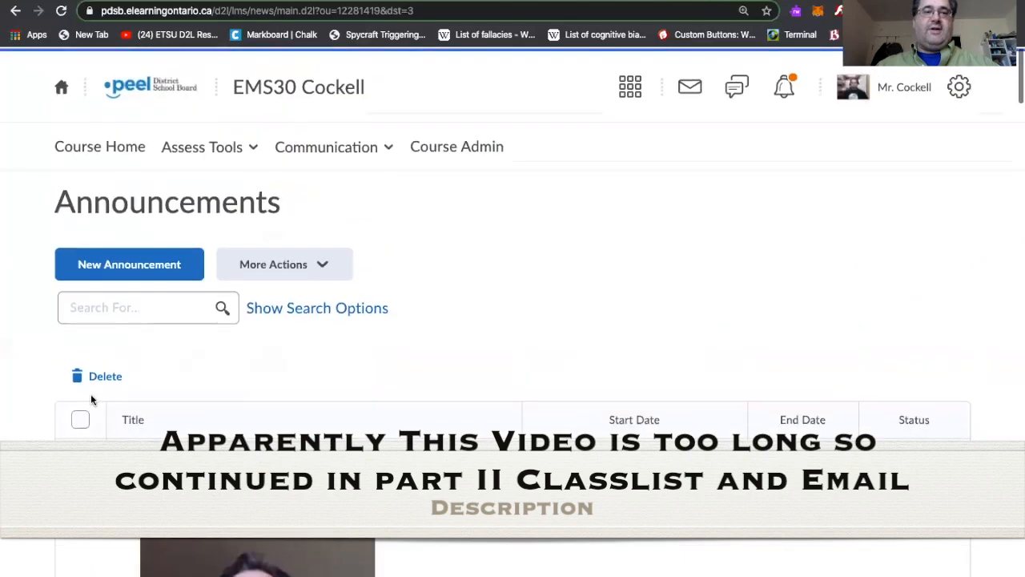
Go to the course home page
{"action": "left_click", "coordinate": [89, 150]}
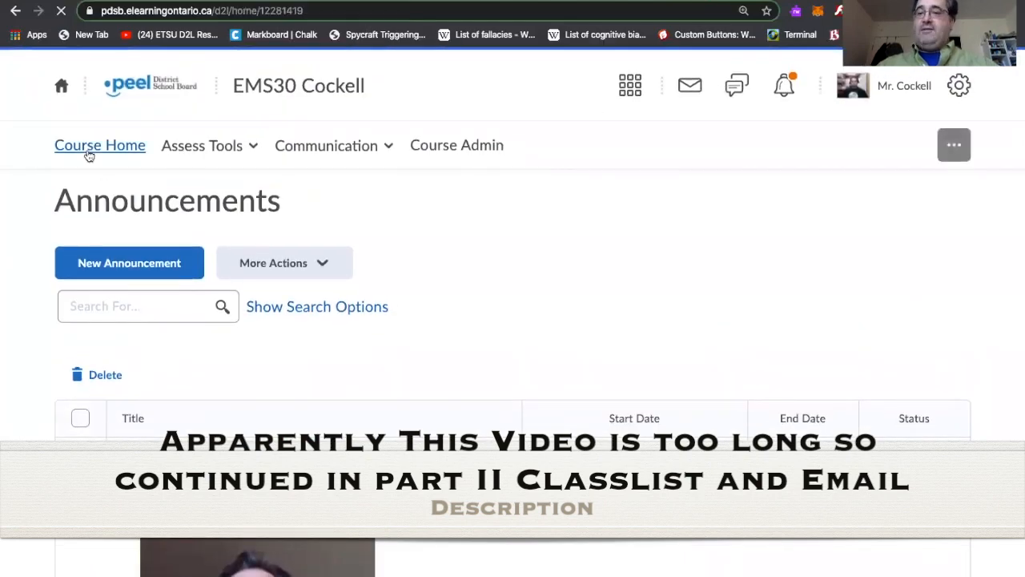